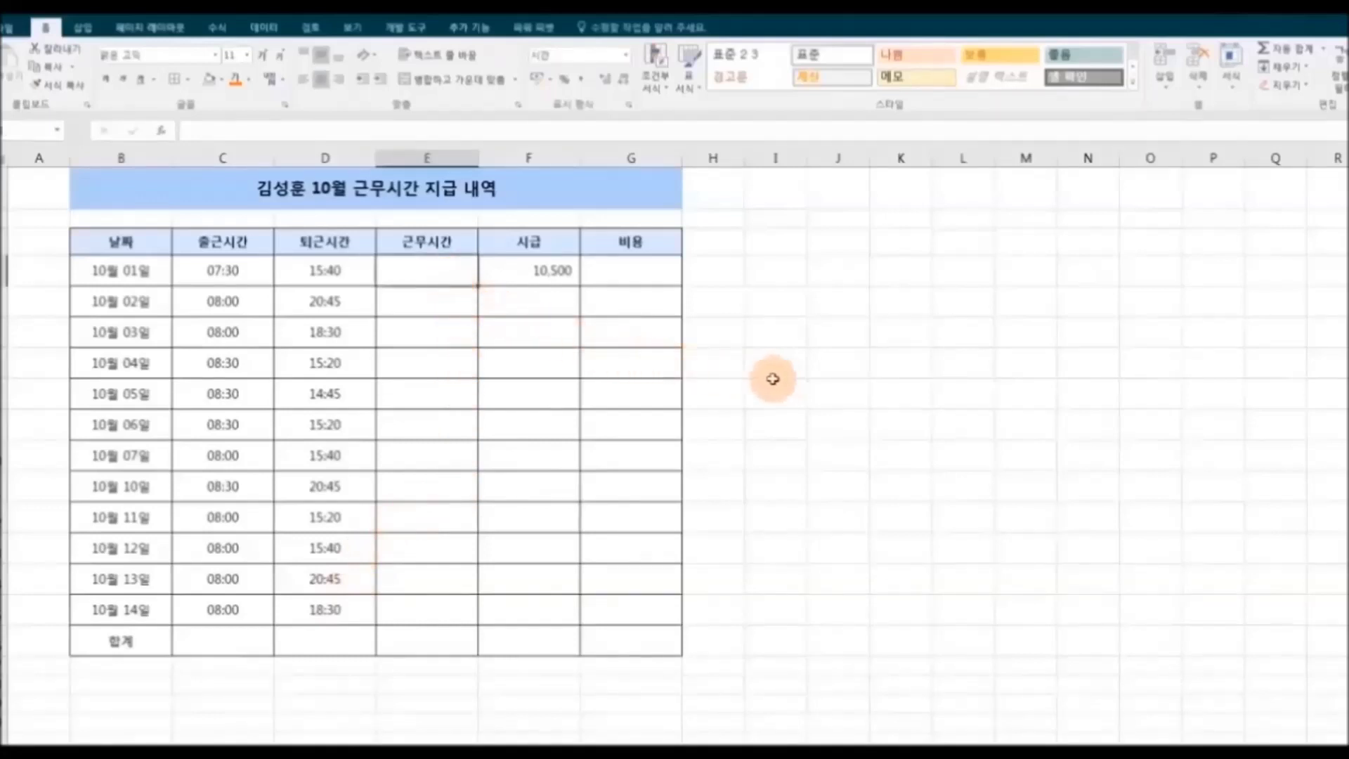
Enter the formula =SUM(D4-C4) in E4 to calculate the 근무시간 for 10월 01일.
{"action": "type", "text": "="}
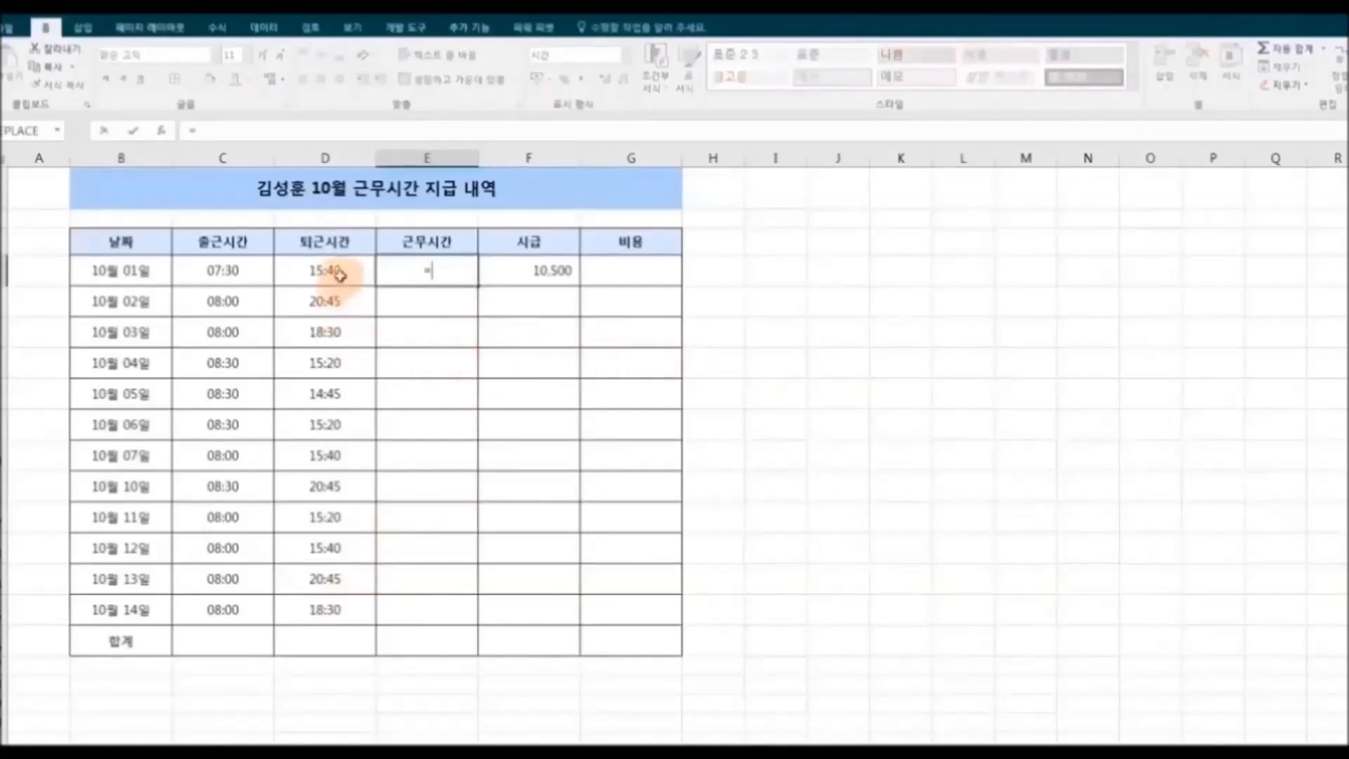
{"action": "type", "text": "sum"}
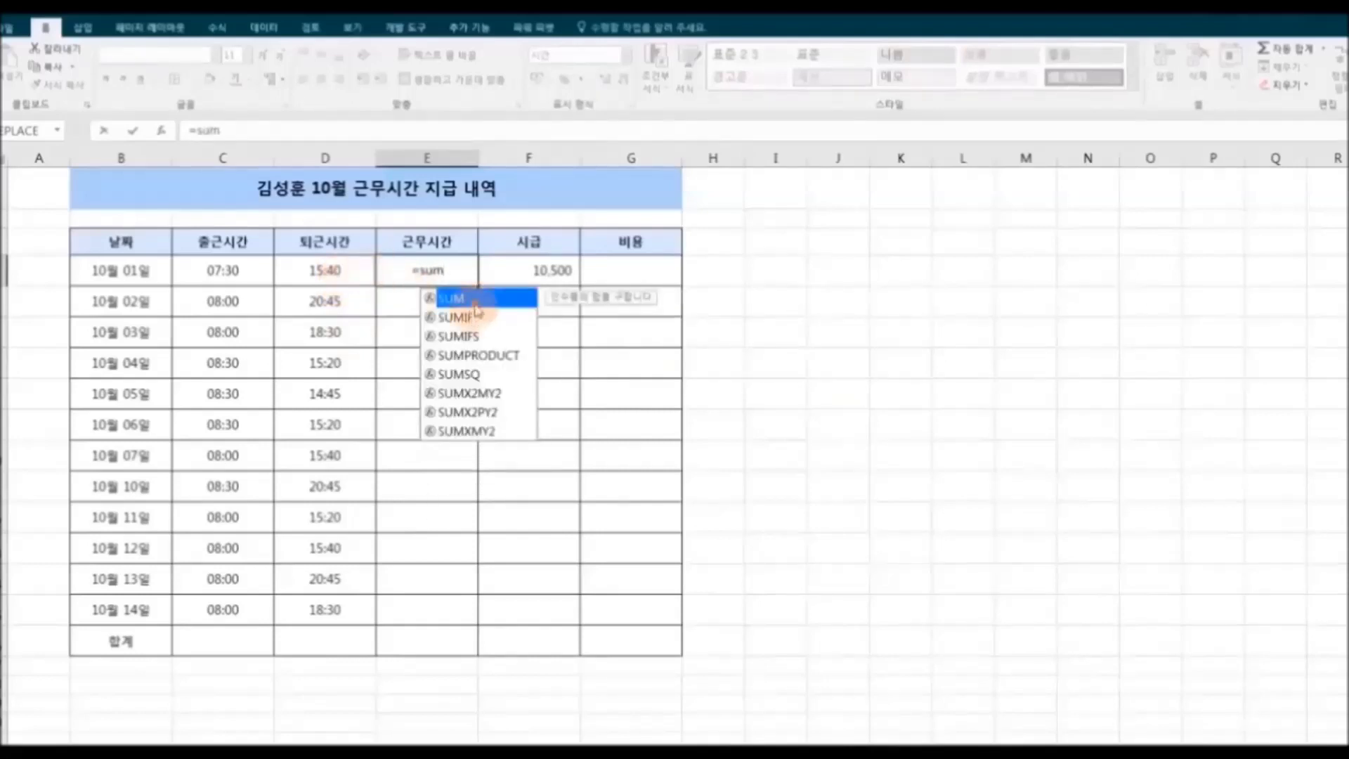
{"action": "double_click", "coordinate": [476, 300]}
{"action": "left_click", "coordinate": [329, 275]}
{"action": "type", "text": "-"}
{"action": "left_click", "coordinate": [211, 270]}
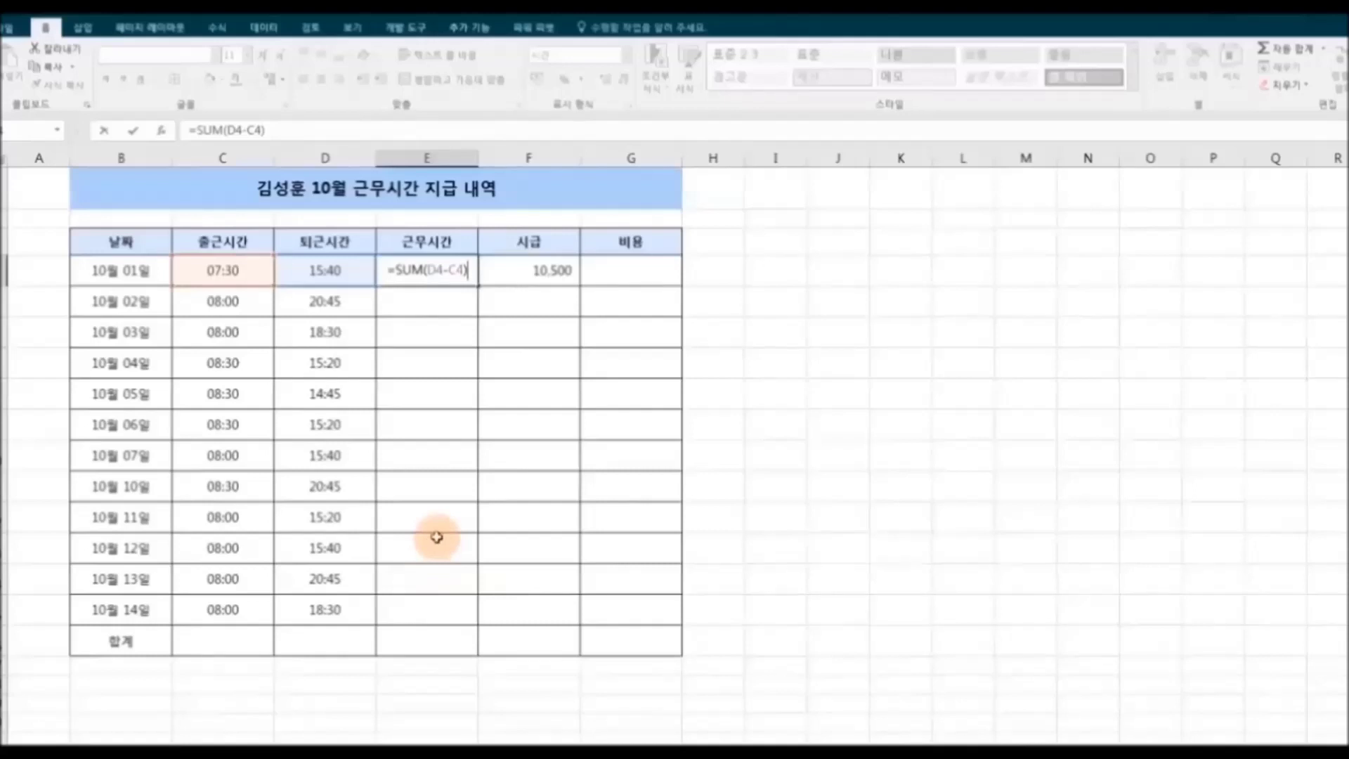
{"action": "key", "text": "Return"}
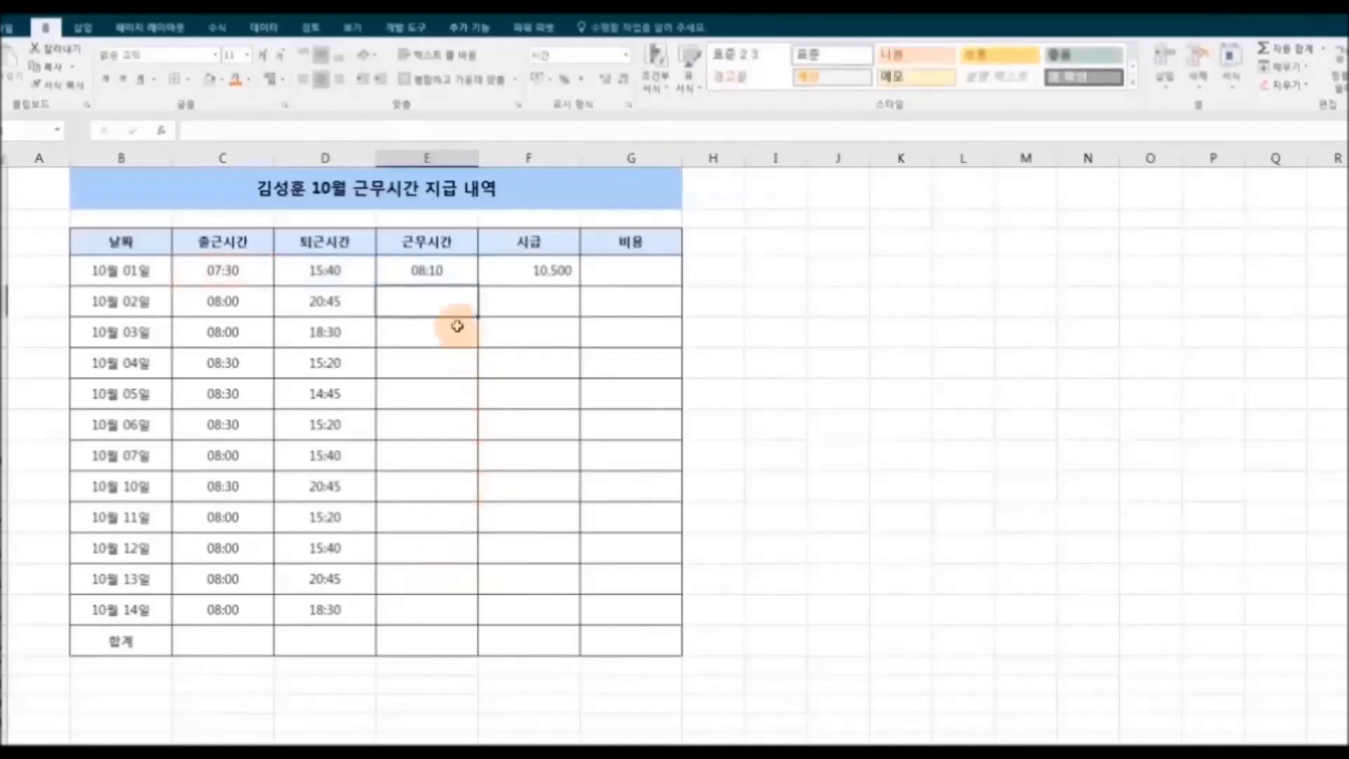
Fill the 근무시간 formula from E4 down through E15, the 10월 14일 row.
{"action": "left_click", "coordinate": [436, 266]}
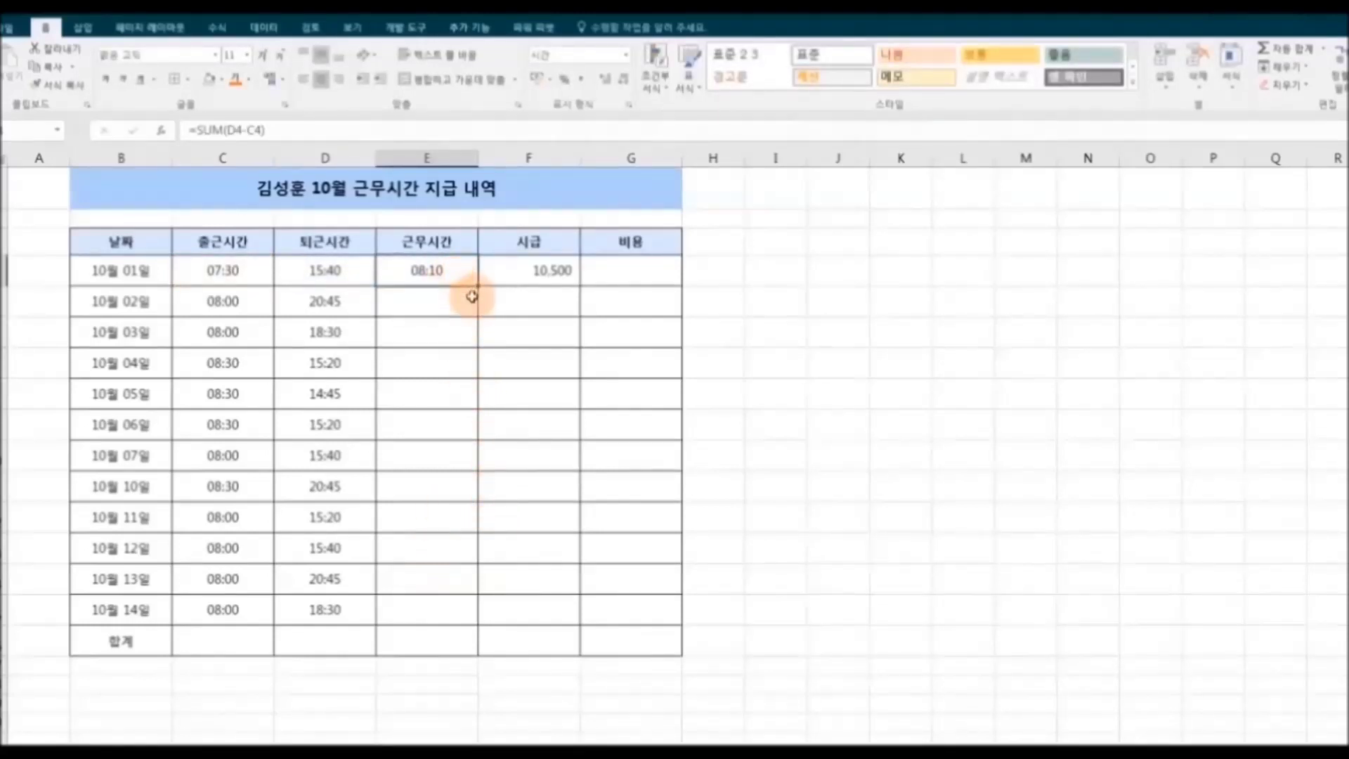
{"action": "left_click_drag", "start_coordinate": [478, 286], "coordinate": [484, 617]}
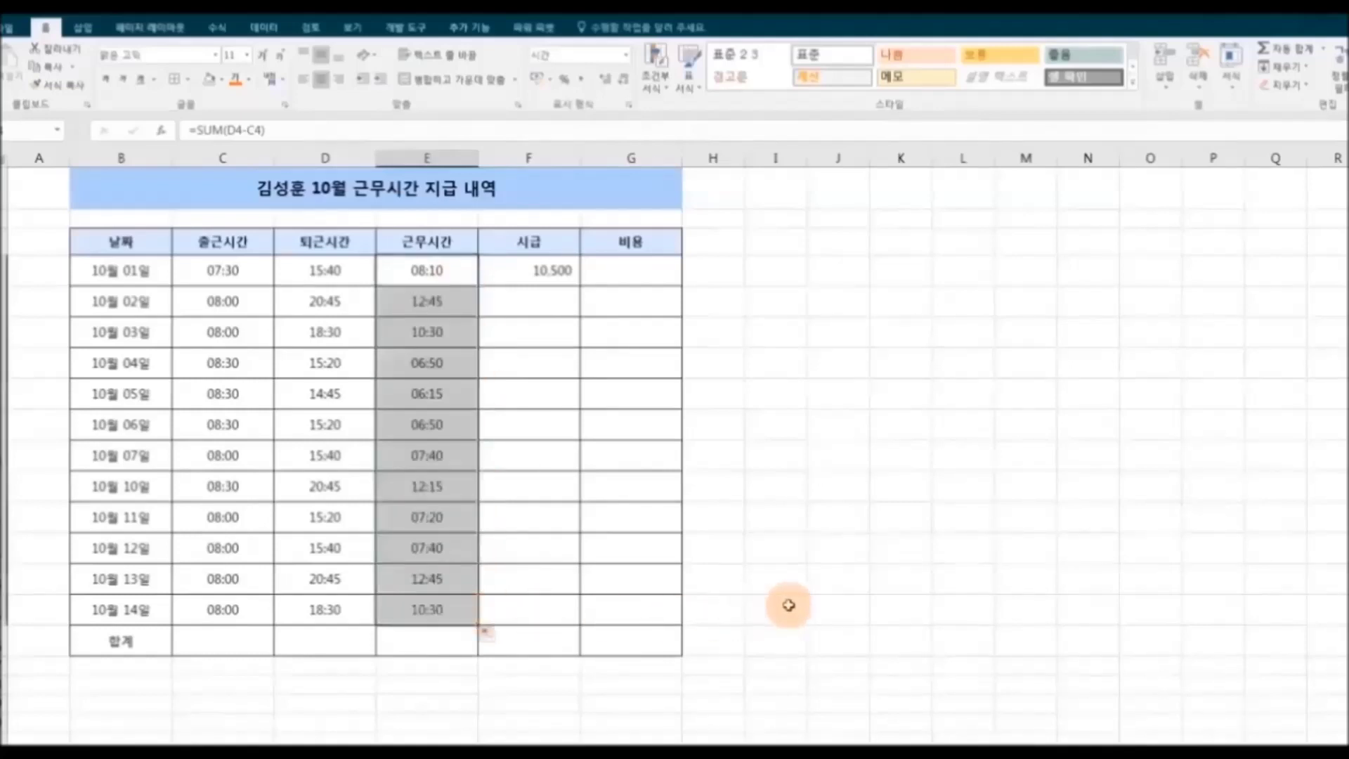
{"action": "left_click", "coordinate": [788, 604]}
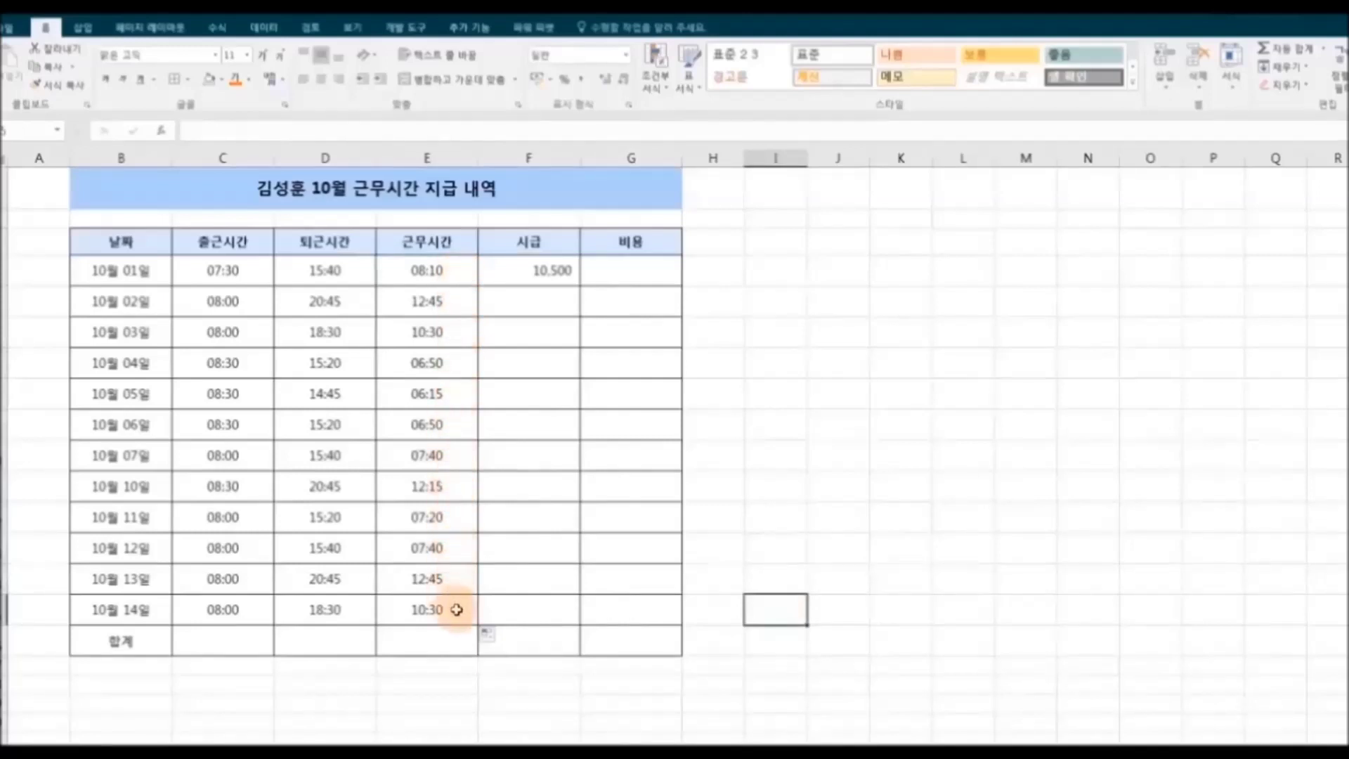
Fill the 10,500 시급 from F4 down through F15, the 10월 14일 row.
{"action": "left_click", "coordinate": [565, 278]}
{"action": "left_click_drag", "start_coordinate": [582, 286], "coordinate": [574, 619]}
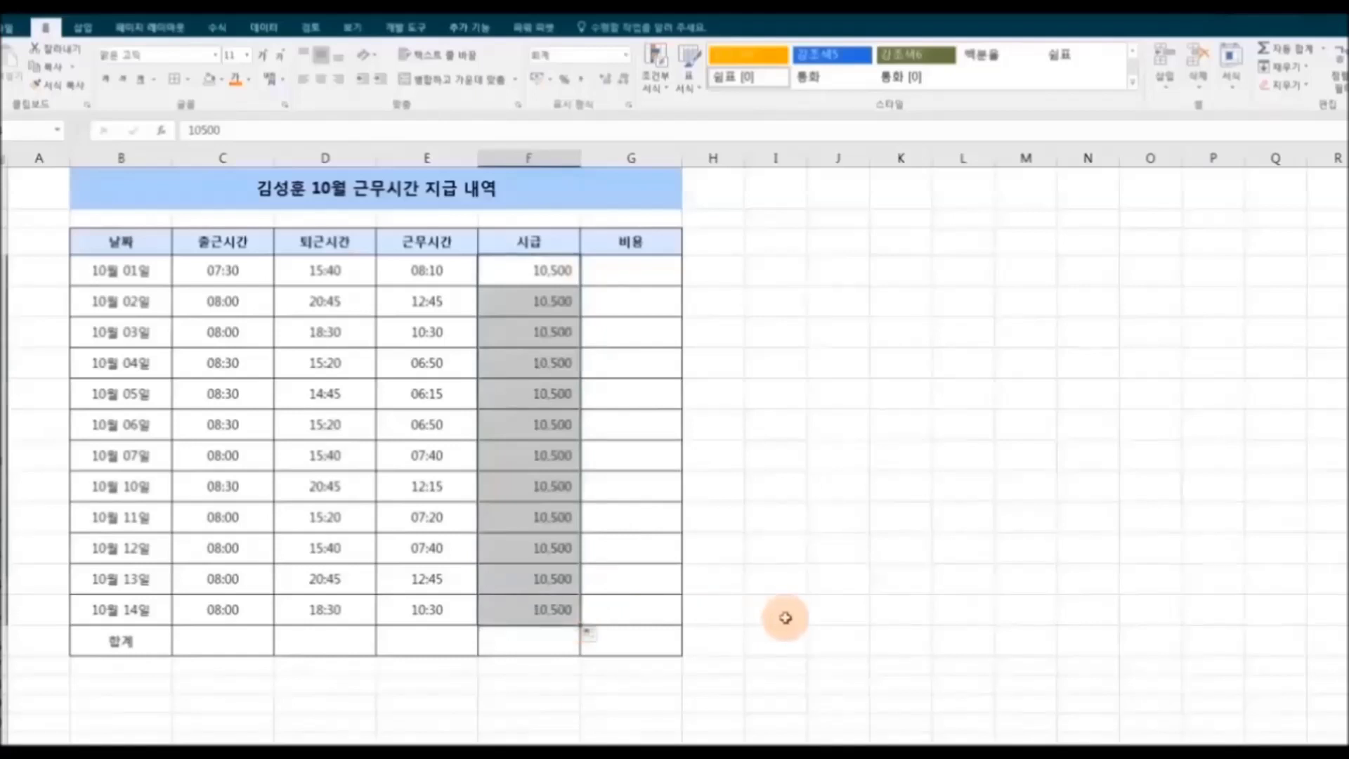
{"action": "left_click", "coordinate": [785, 617]}
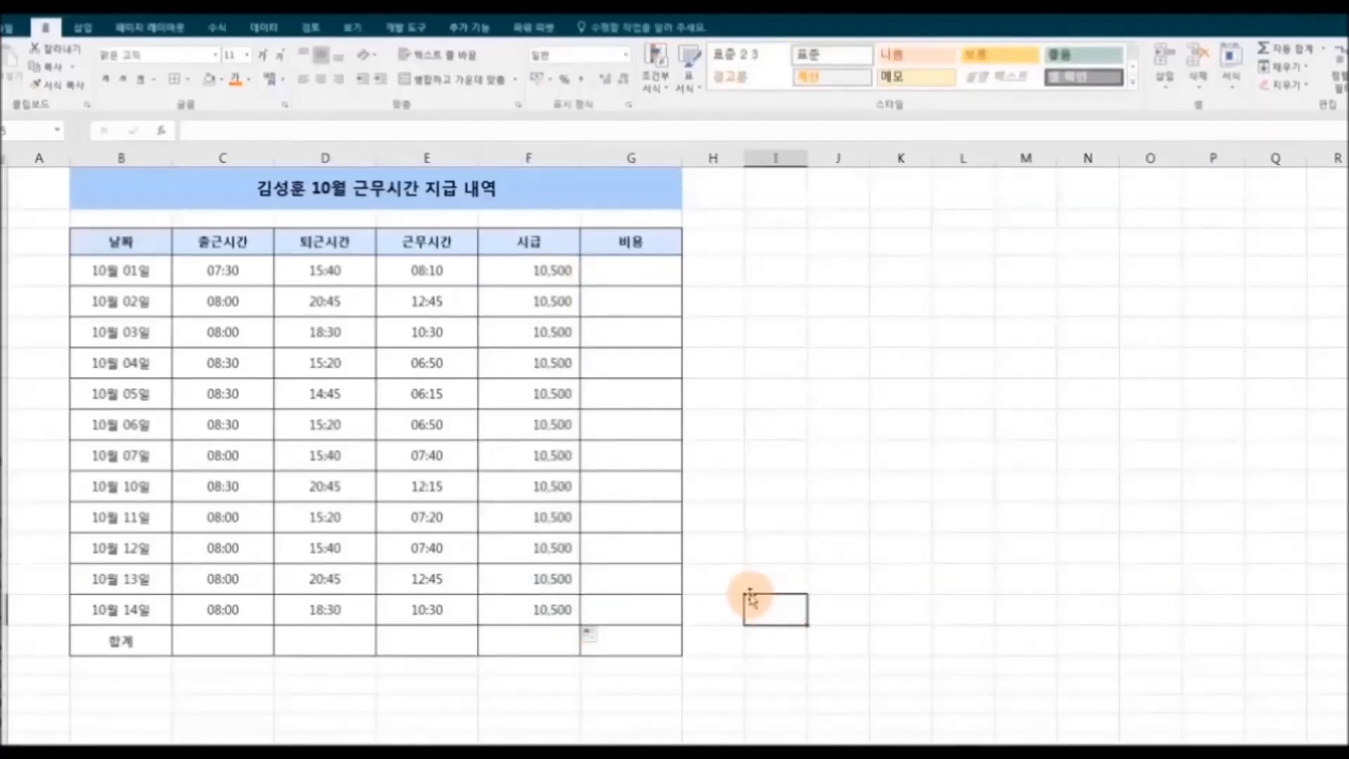
Total the 근무시간 column in the 합계 row with =SUM(E4:E15) in E16 using AutoSum.
{"action": "left_click", "coordinate": [438, 644]}
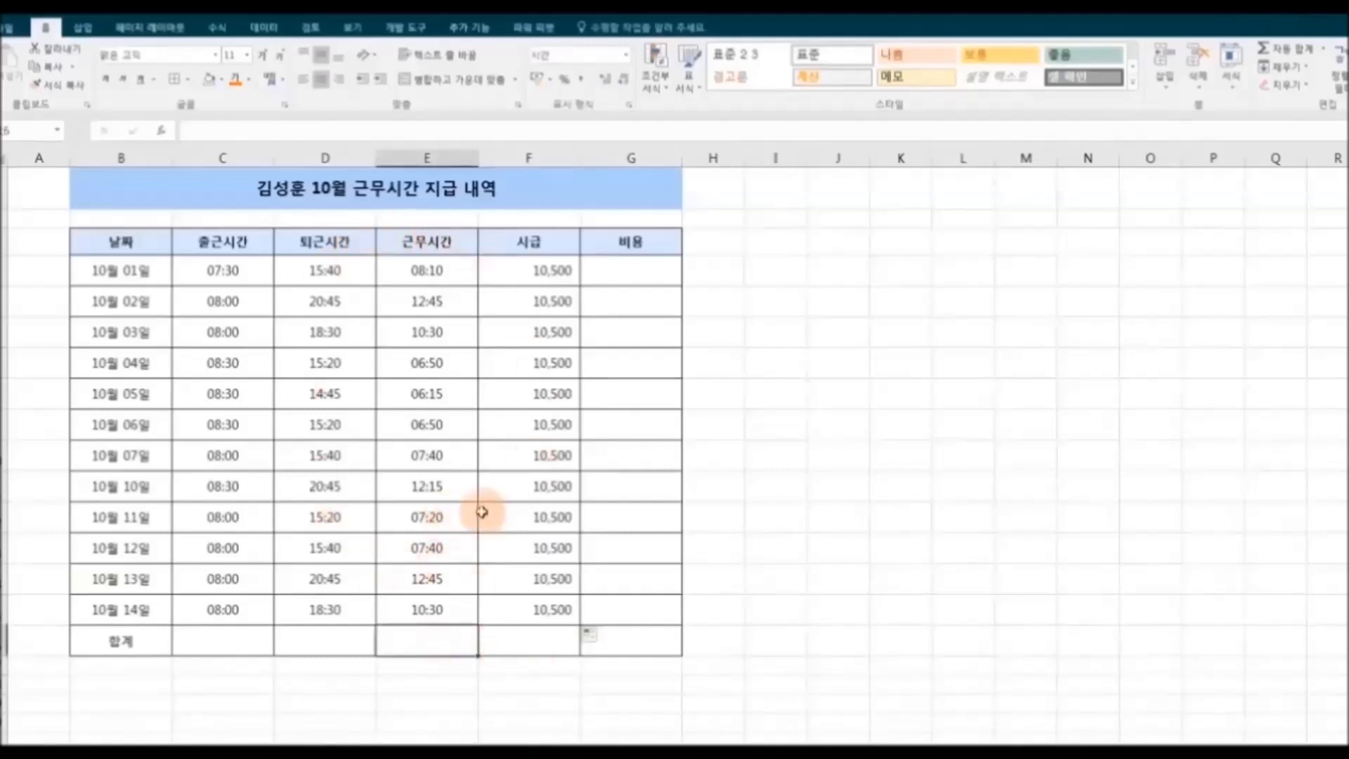
{"action": "left_click", "coordinate": [219, 27]}
{"action": "left_click", "coordinate": [55, 84]}
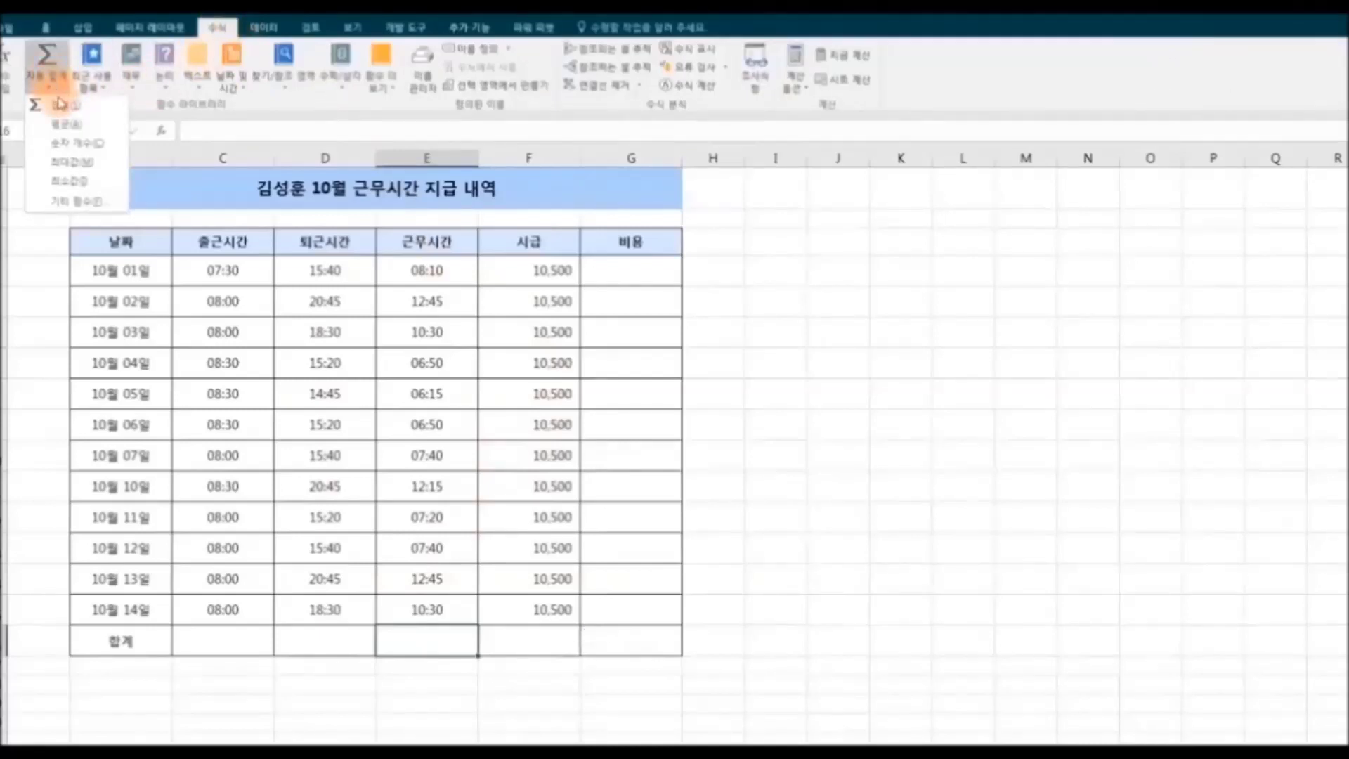
{"action": "left_click", "coordinate": [65, 103]}
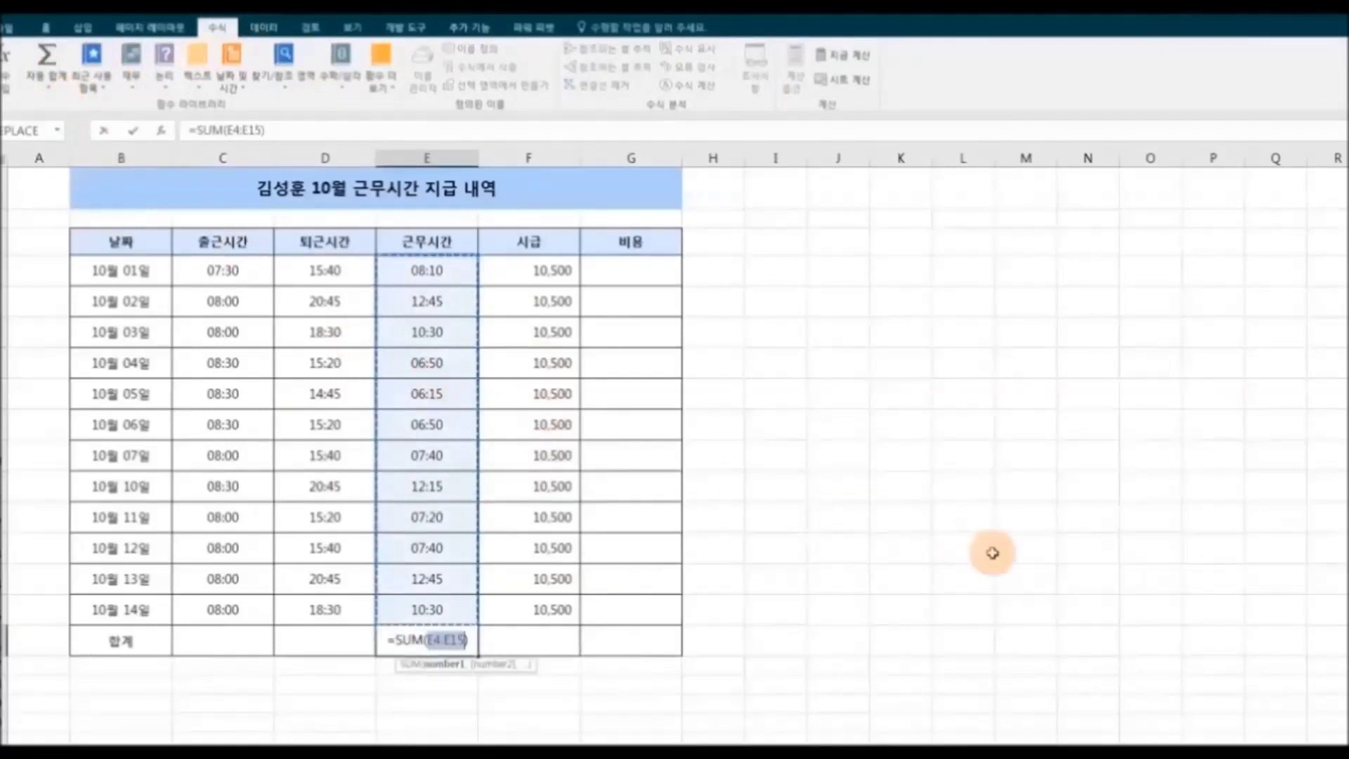
{"action": "key", "text": "Return"}
Apply the custom number format [hh]:mm;@ to the 근무시간 total cell E16.
{"action": "left_click", "coordinate": [465, 641]}
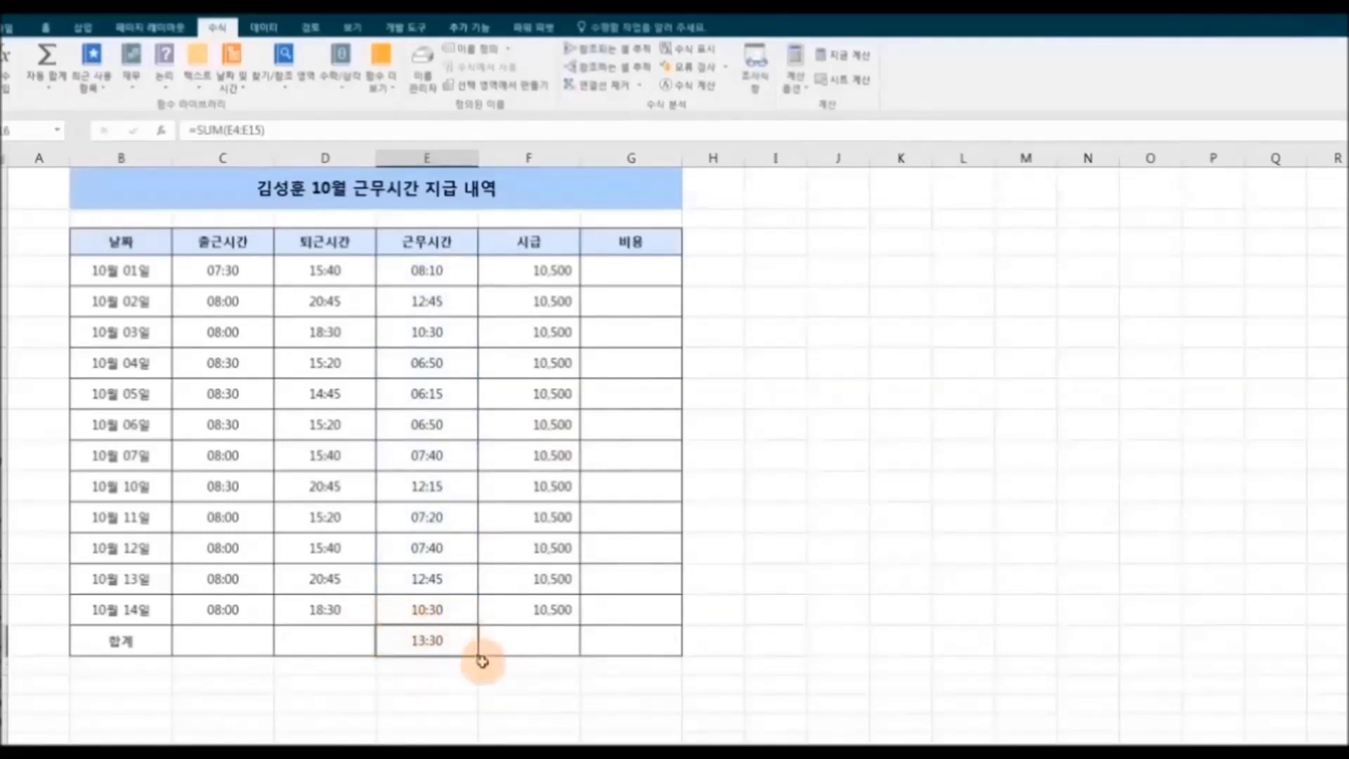
{"action": "right_click", "coordinate": [452, 650]}
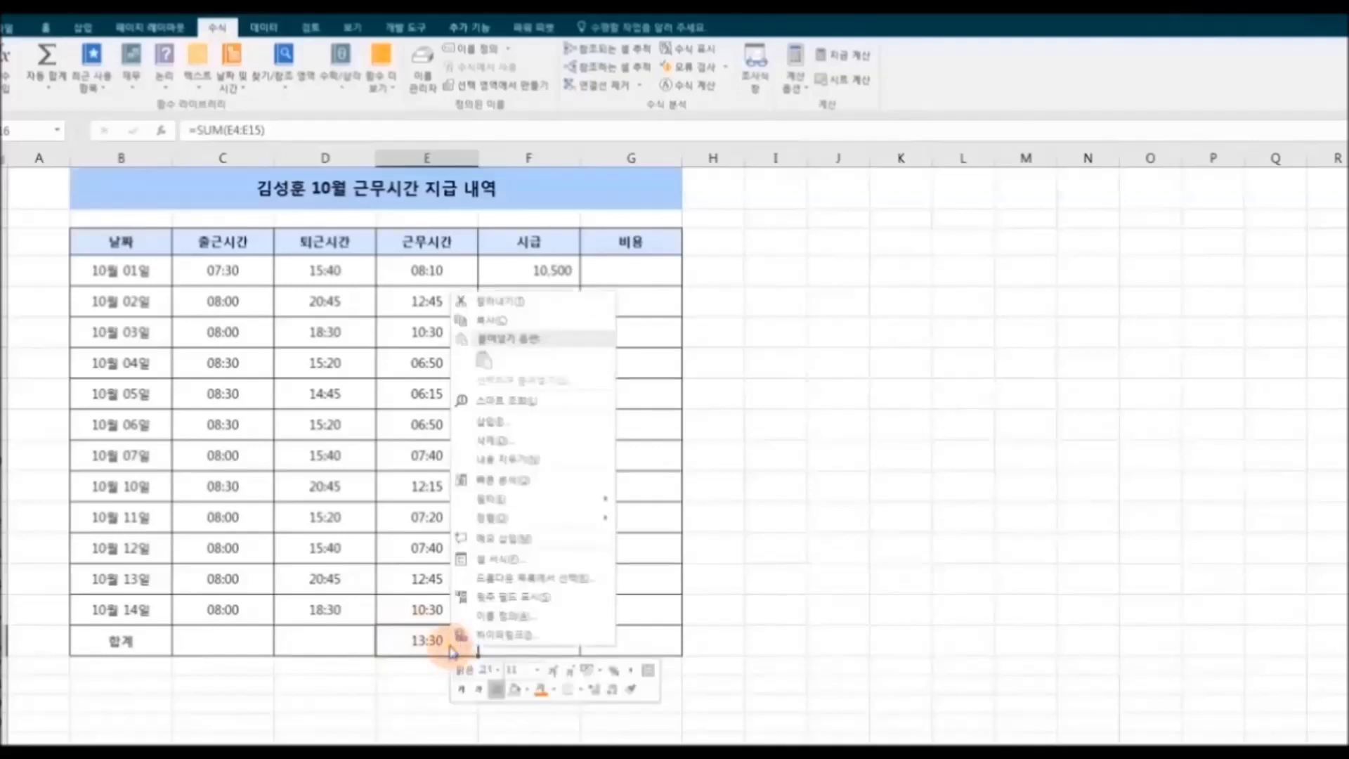
{"action": "left_click", "coordinate": [520, 558]}
{"action": "left_click_drag", "start_coordinate": [575, 362], "coordinate": [872, 267]}
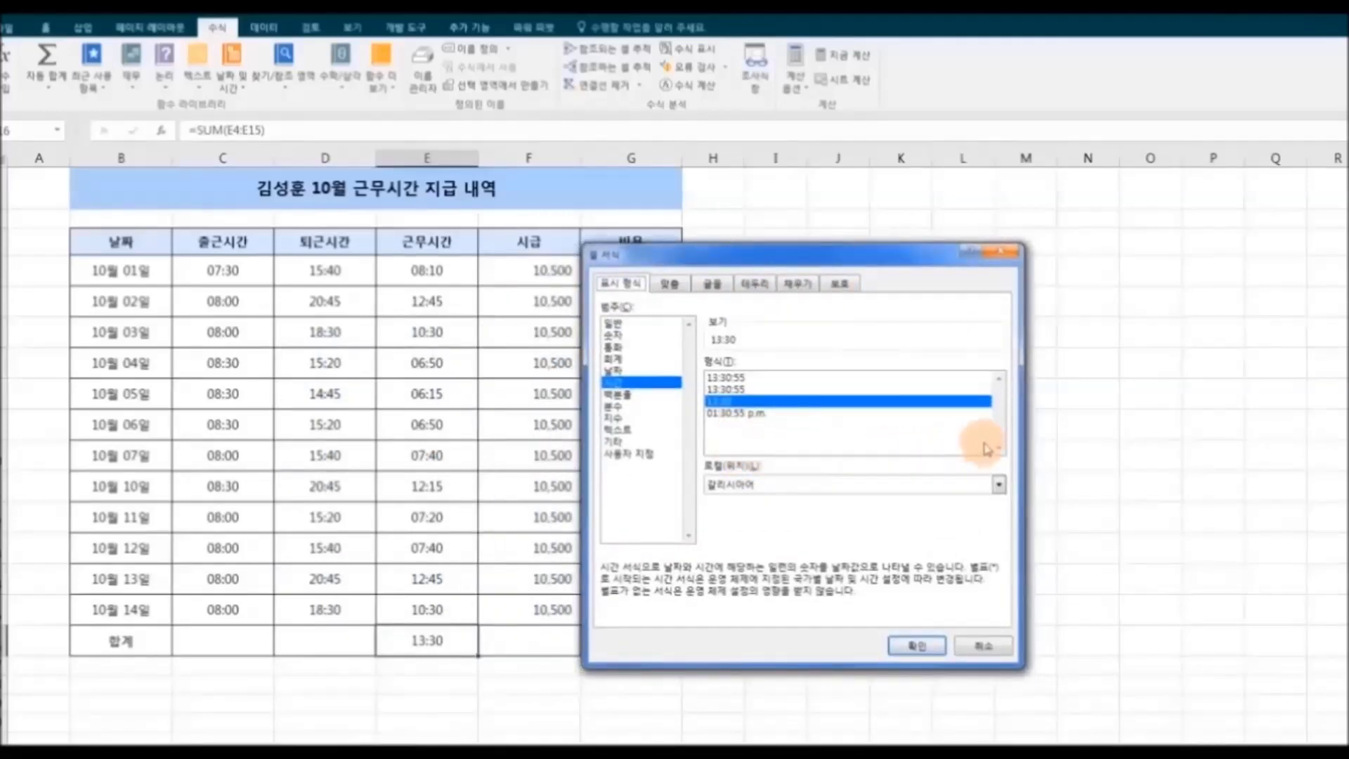
{"action": "left_click", "coordinate": [630, 455]}
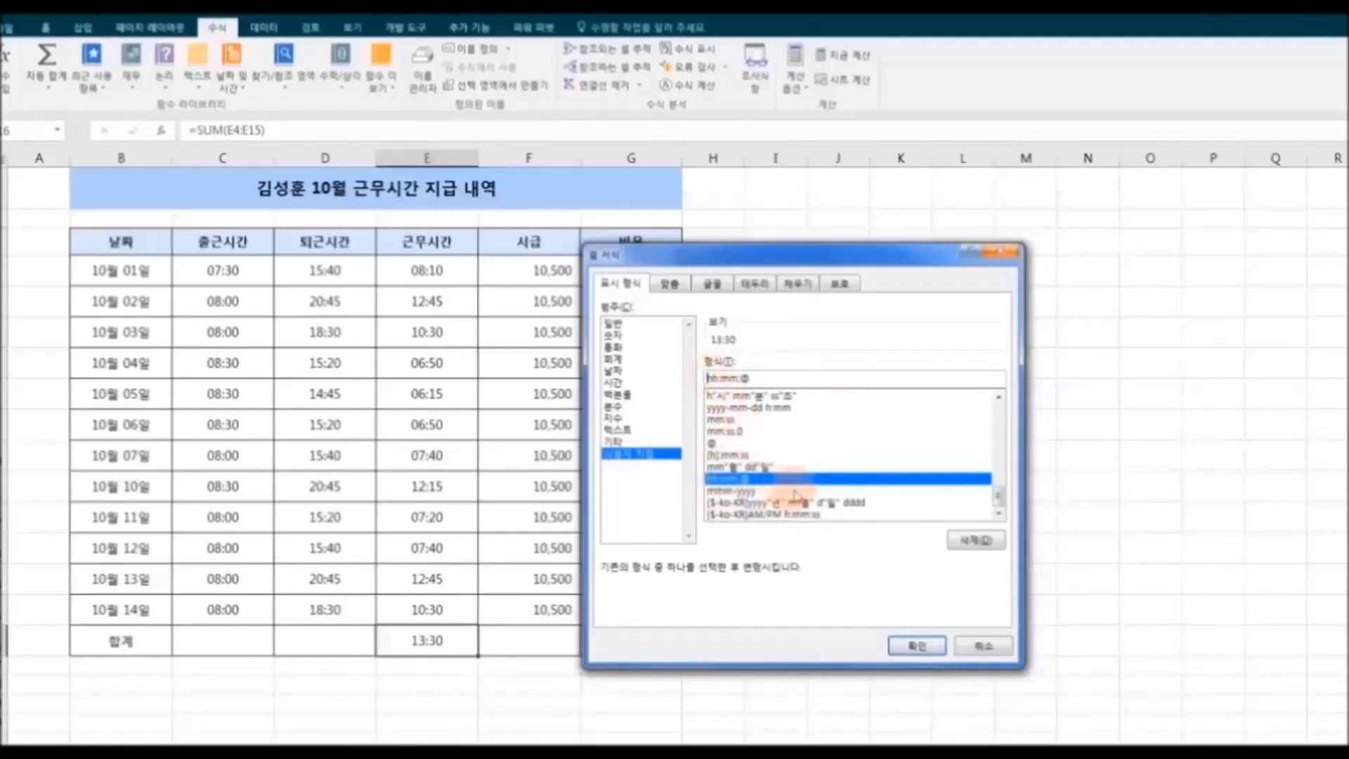
{"action": "type", "text": "[hh"}
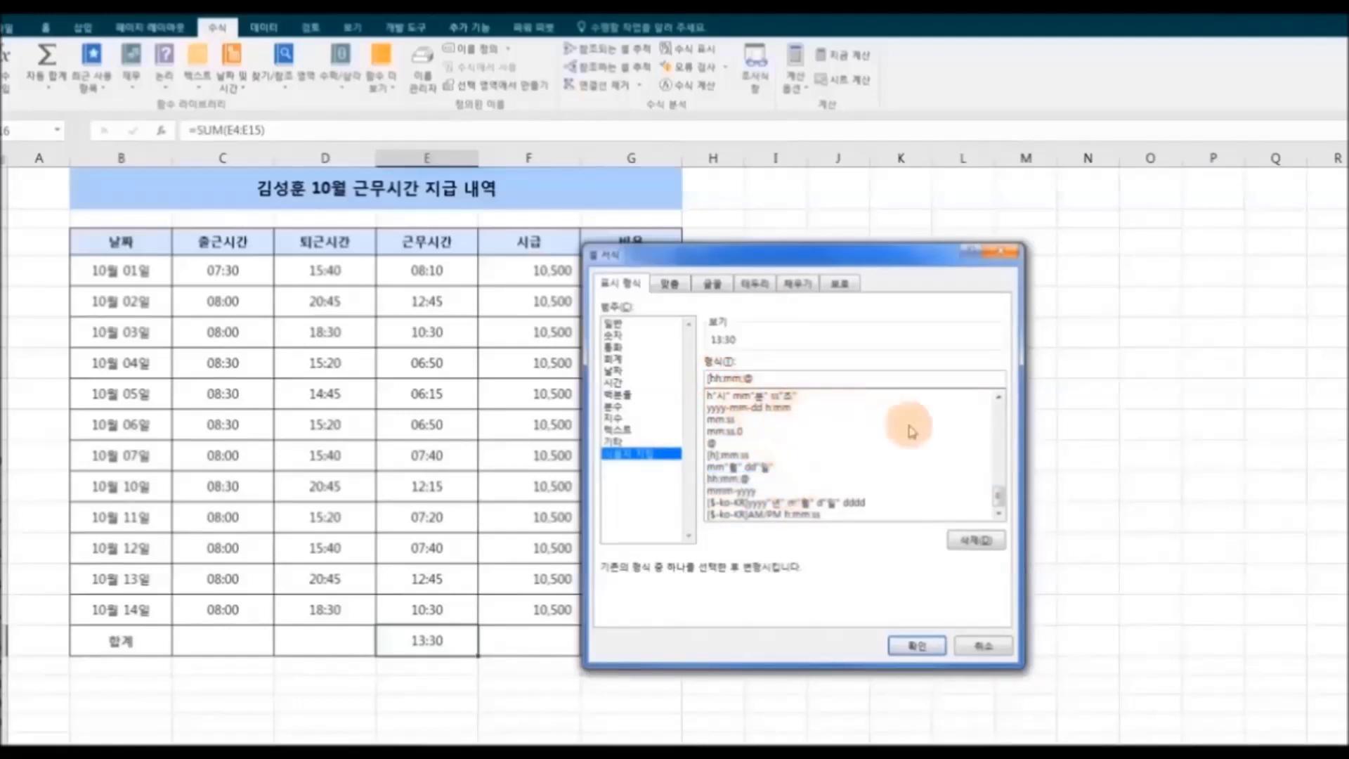
{"action": "type", "text": "]"}
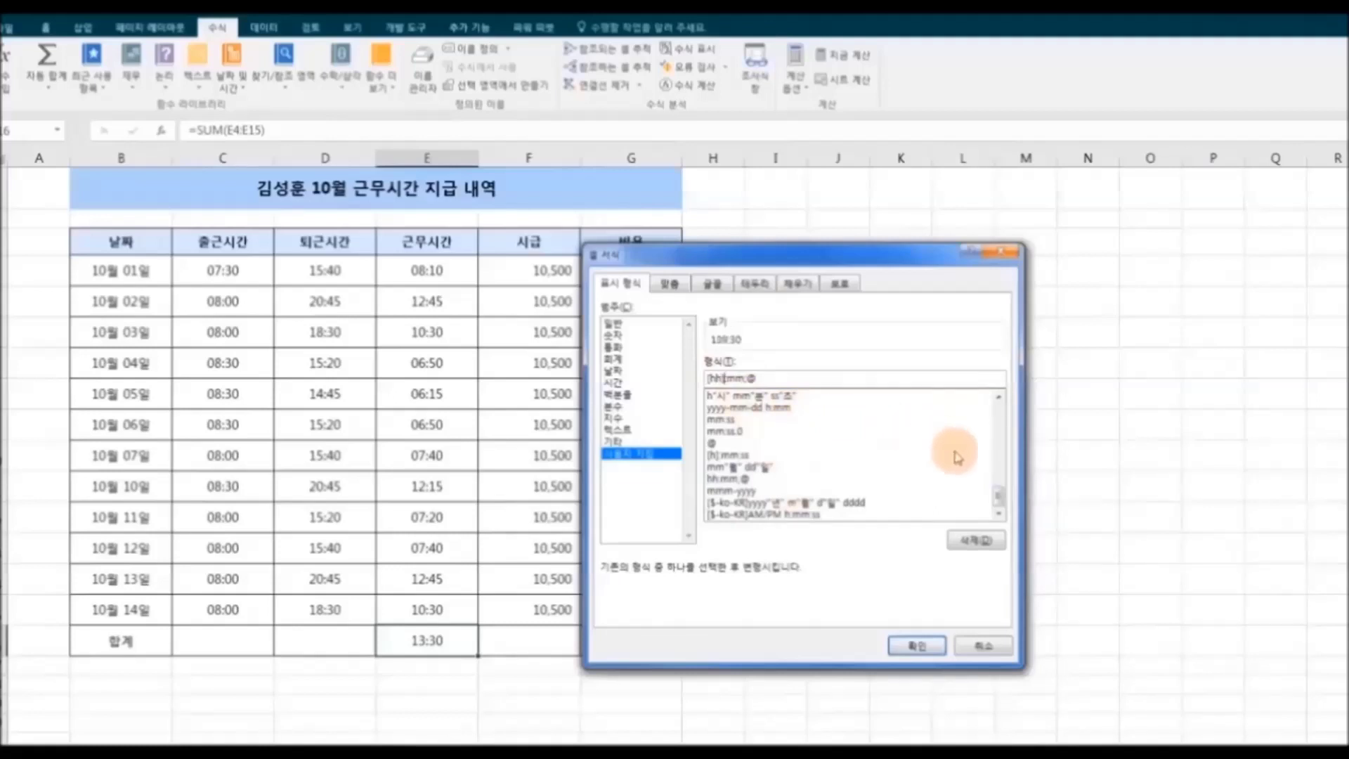
{"action": "left_click", "coordinate": [913, 645]}
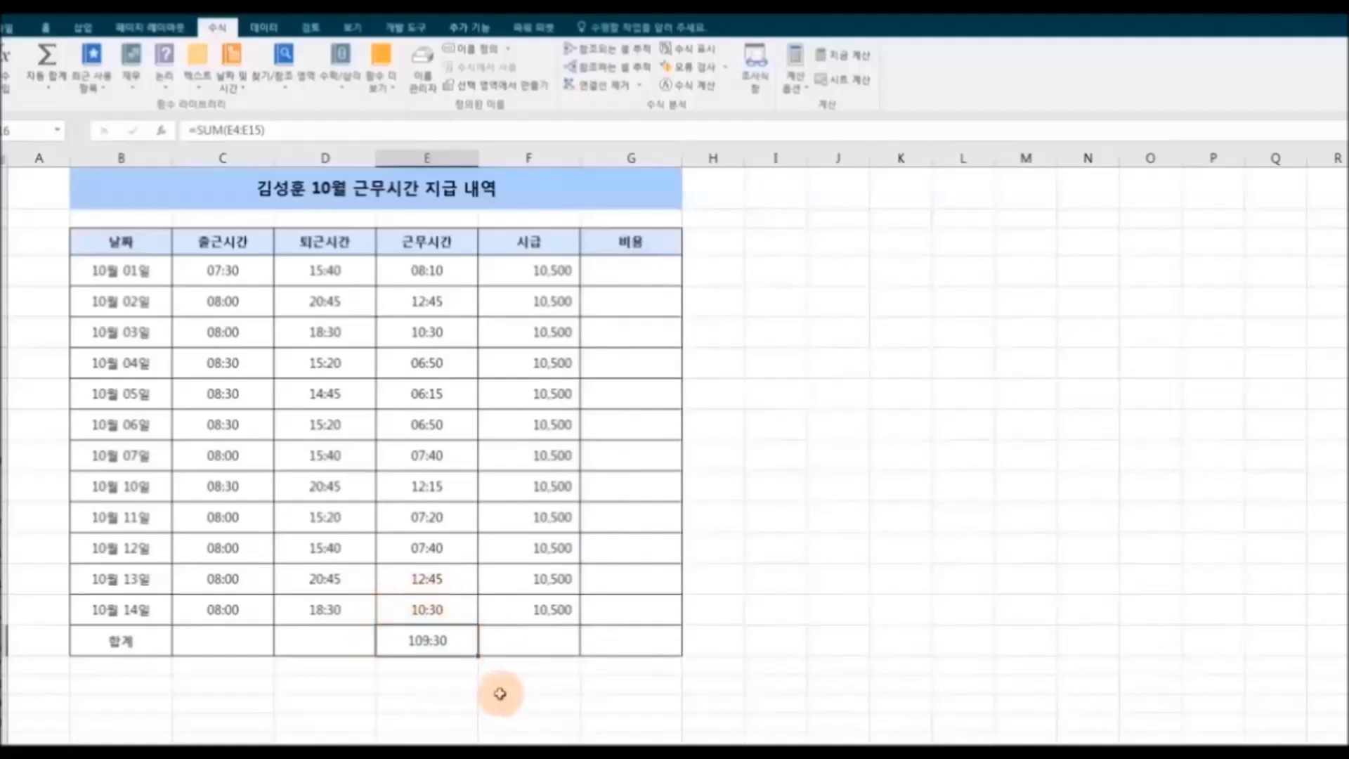
Extend the 10,500 시급 from F15 into the 합계 row at F16.
{"action": "left_click", "coordinate": [534, 614]}
{"action": "left_click_drag", "start_coordinate": [580, 623], "coordinate": [641, 689]}
Try to calculate the total 비용 in G16 with the formula =E16*F16.
{"action": "left_click", "coordinate": [639, 650]}
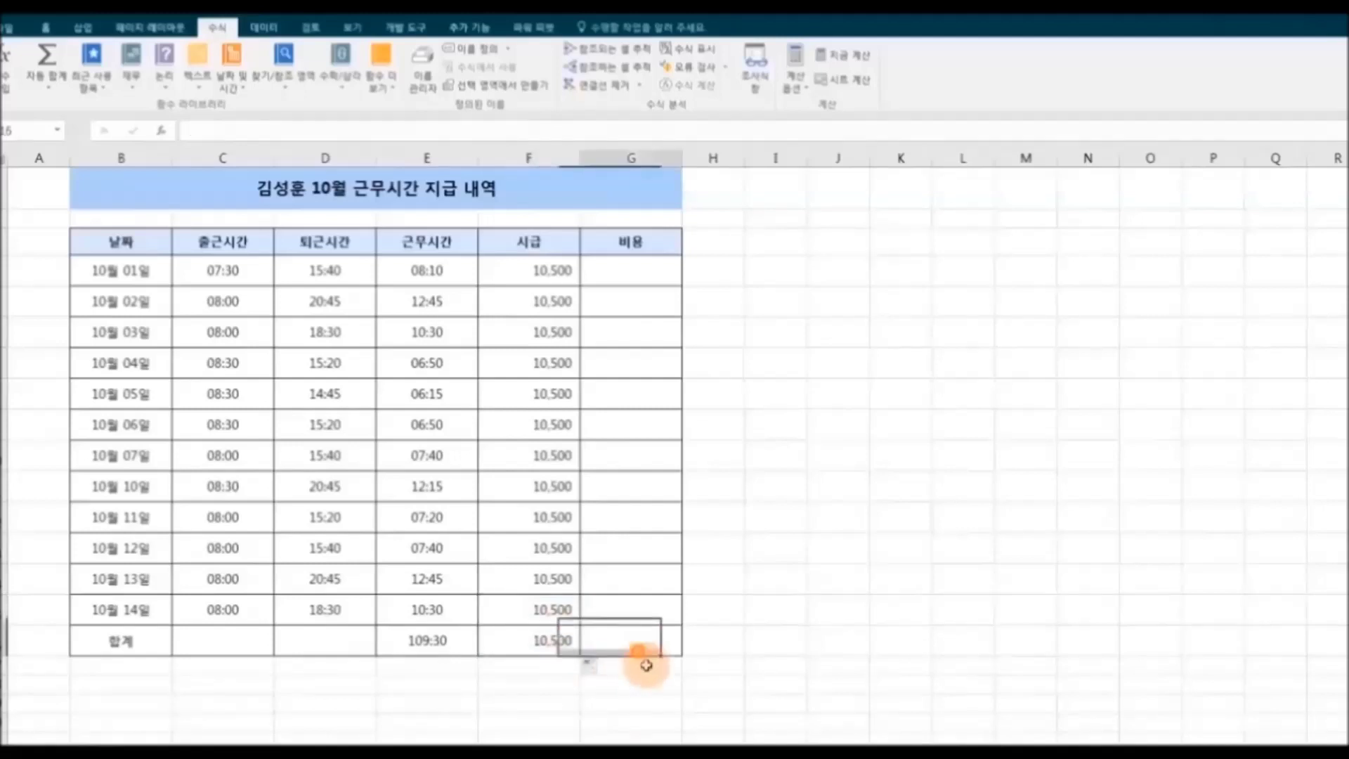
{"action": "type", "text": "="}
{"action": "left_click", "coordinate": [428, 640]}
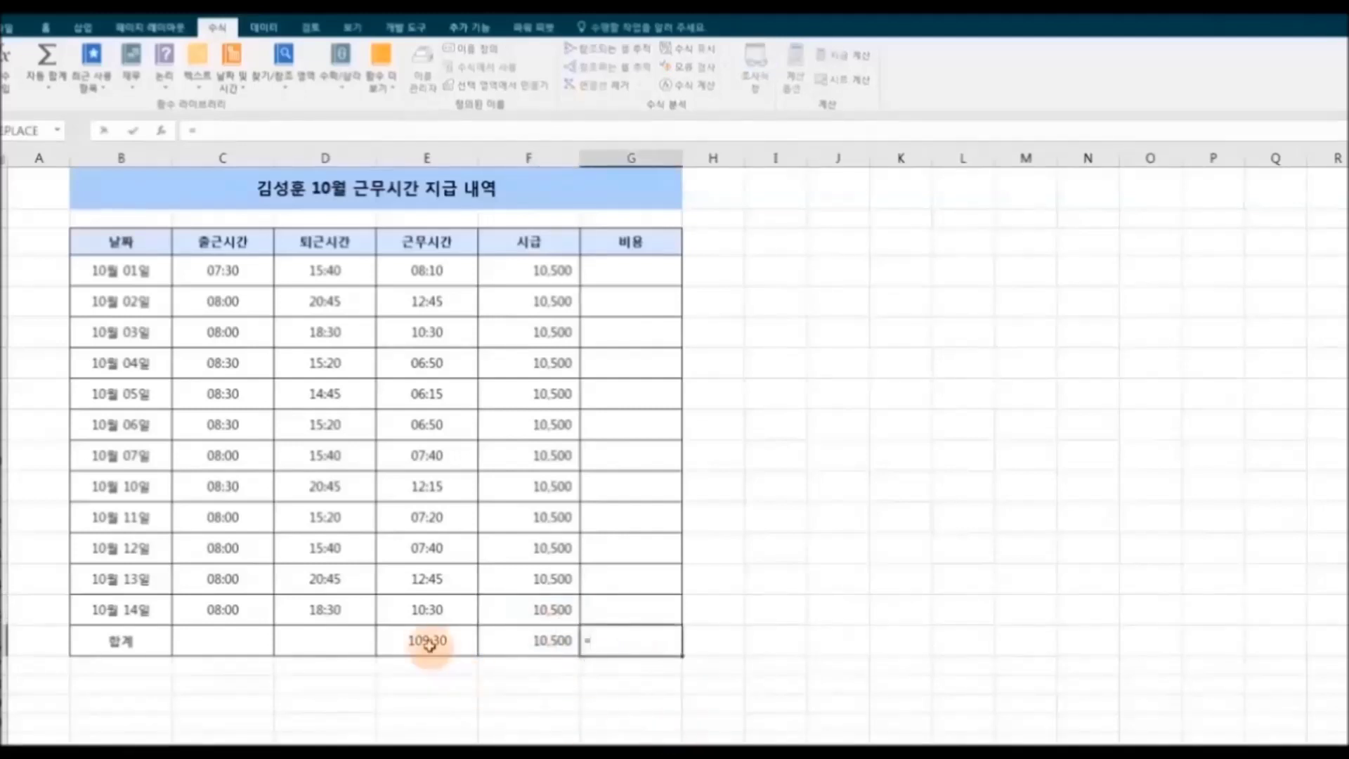
{"action": "type", "text": "*"}
{"action": "left_click", "coordinate": [527, 640]}
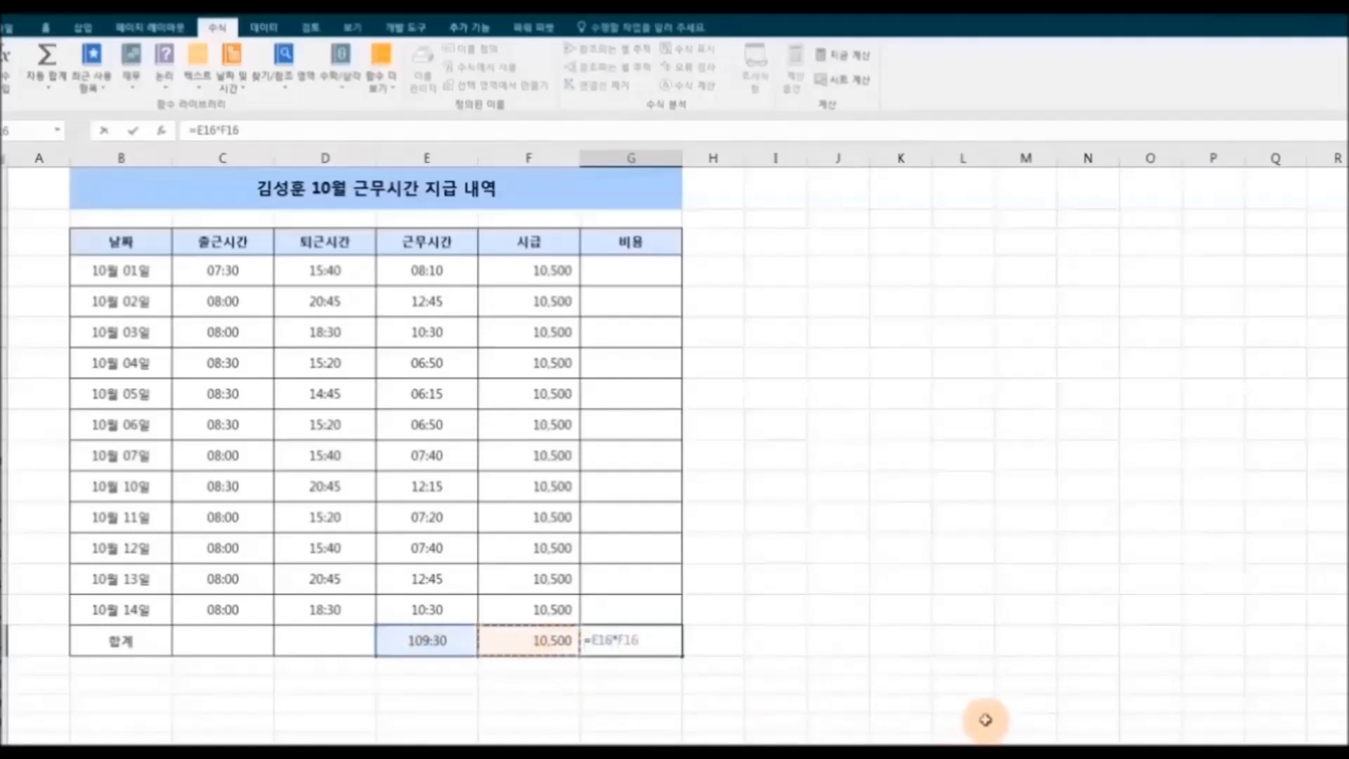
{"action": "key", "text": "Return"}
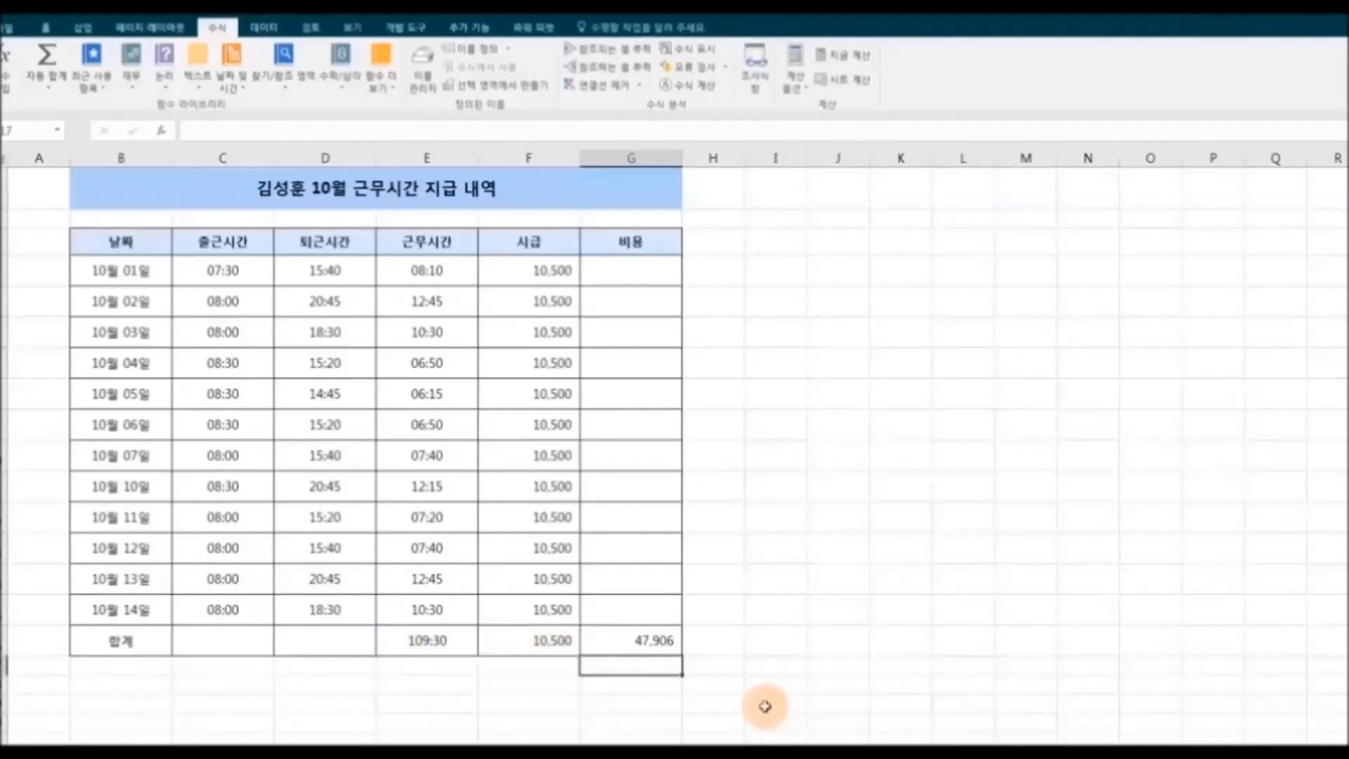
Replace the total 비용 formula in G16 with =E16*F16*24.
{"action": "left_click", "coordinate": [612, 647]}
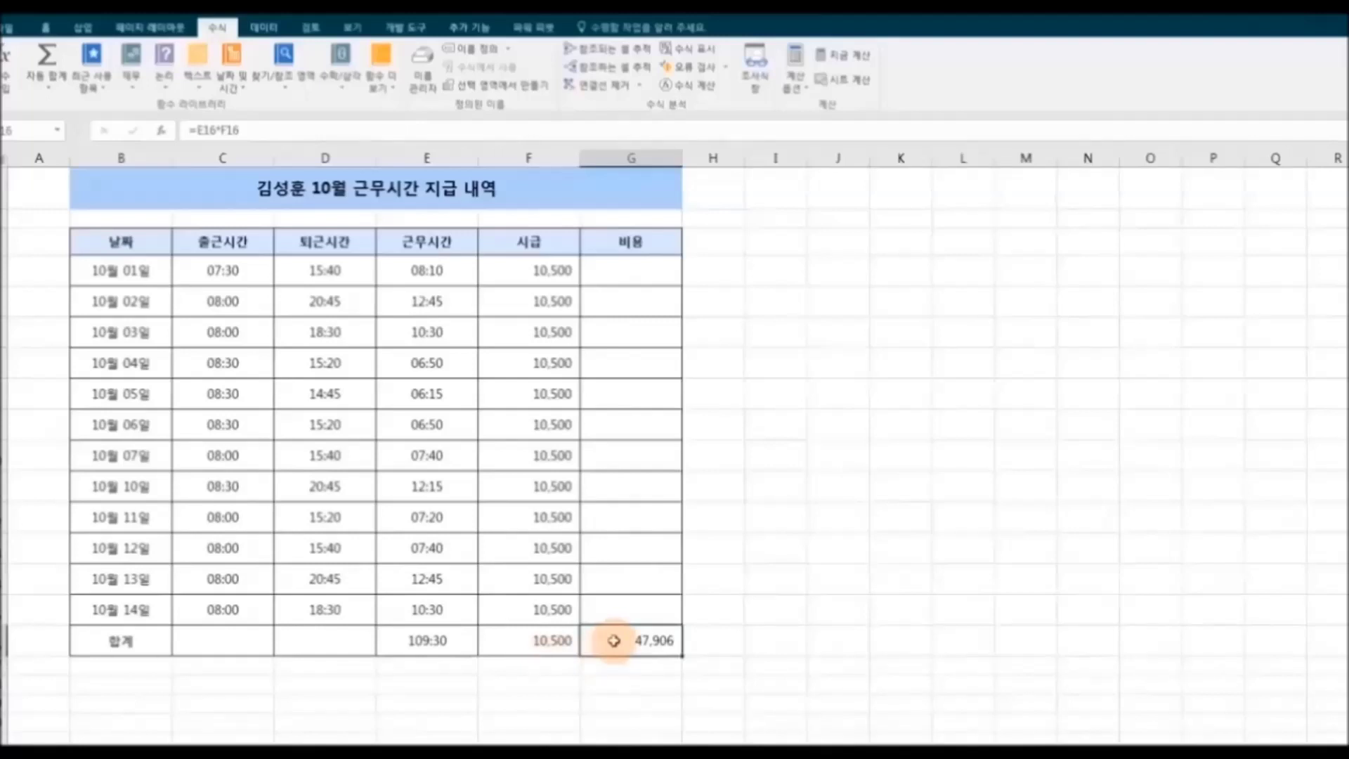
{"action": "key", "text": "Delete"}
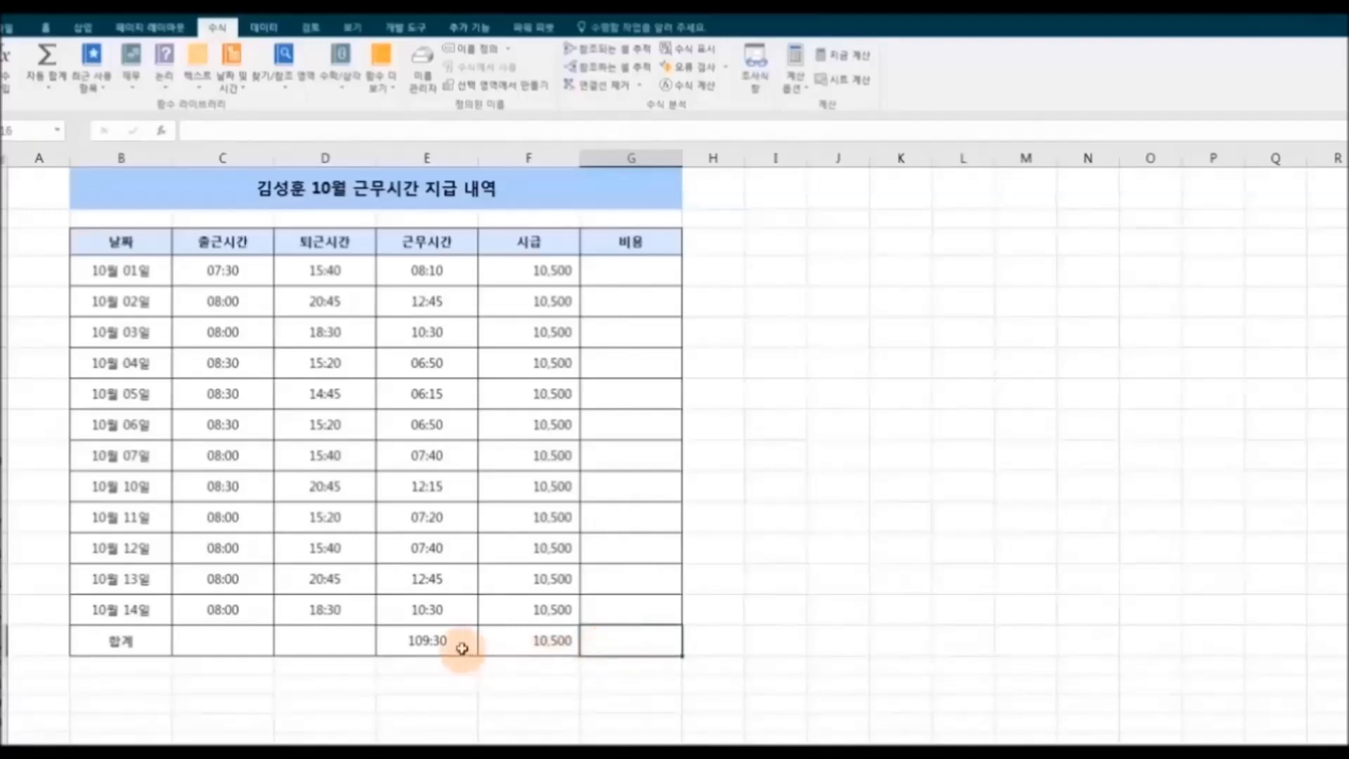
{"action": "left_click", "coordinate": [630, 644]}
{"action": "type", "text": "="}
{"action": "left_click", "coordinate": [435, 653]}
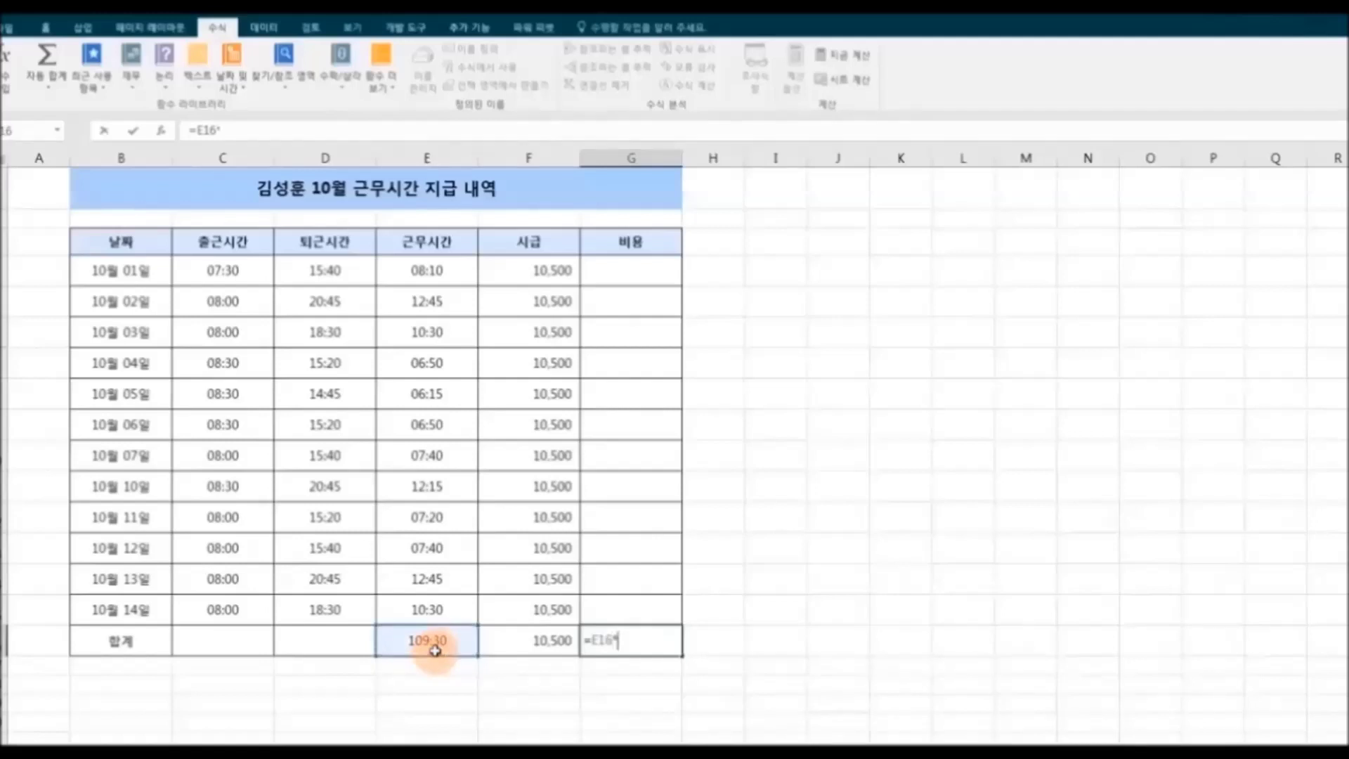
{"action": "type", "text": "*"}
{"action": "left_click", "coordinate": [521, 642]}
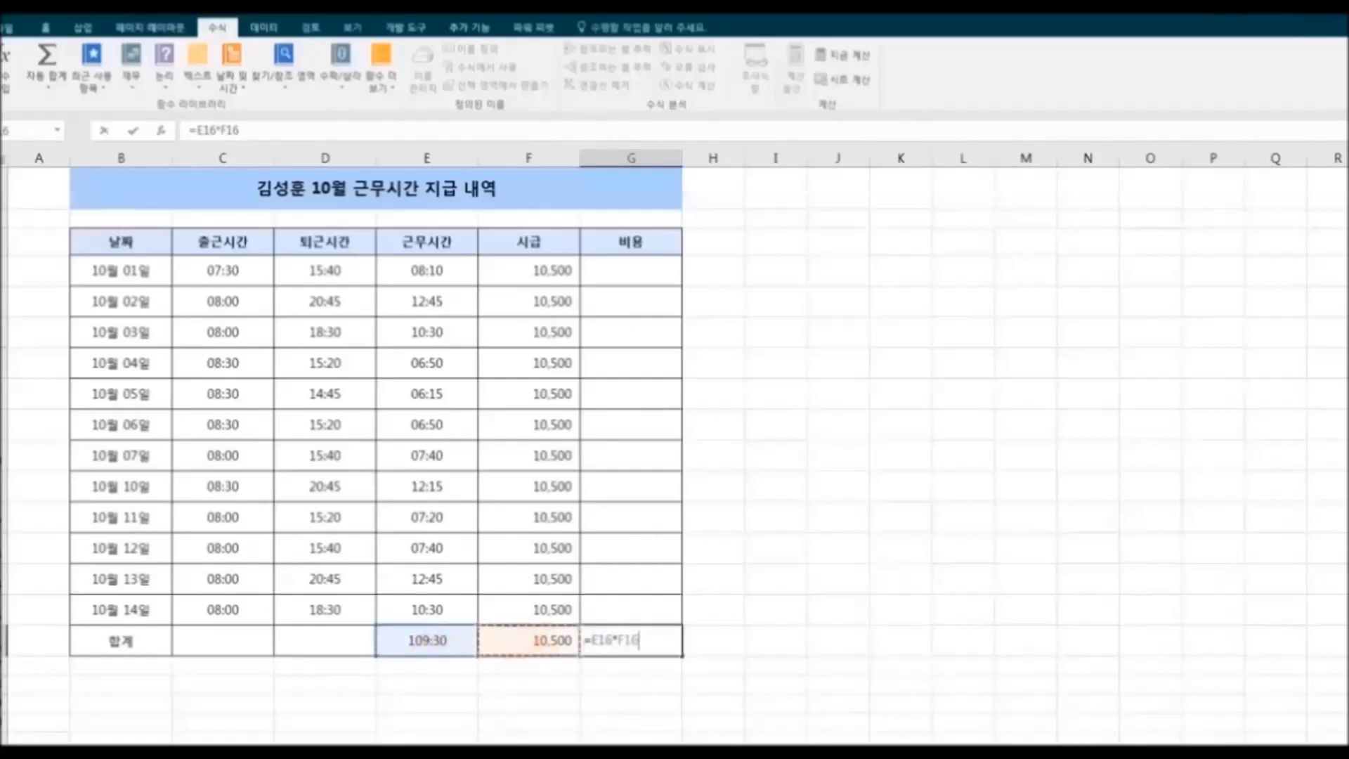
{"action": "type", "text": "*"}
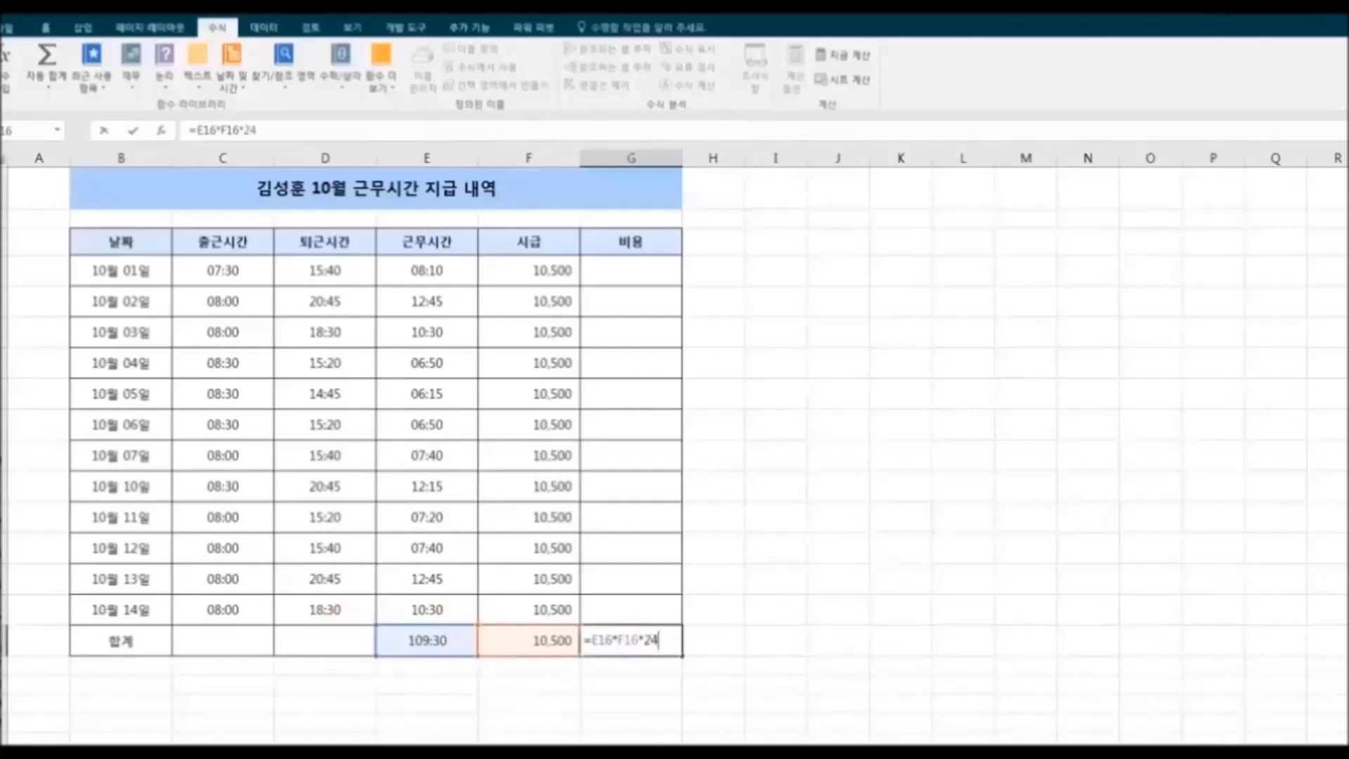
{"action": "key", "text": "Return"}
{"action": "left_click", "coordinate": [695, 699]}
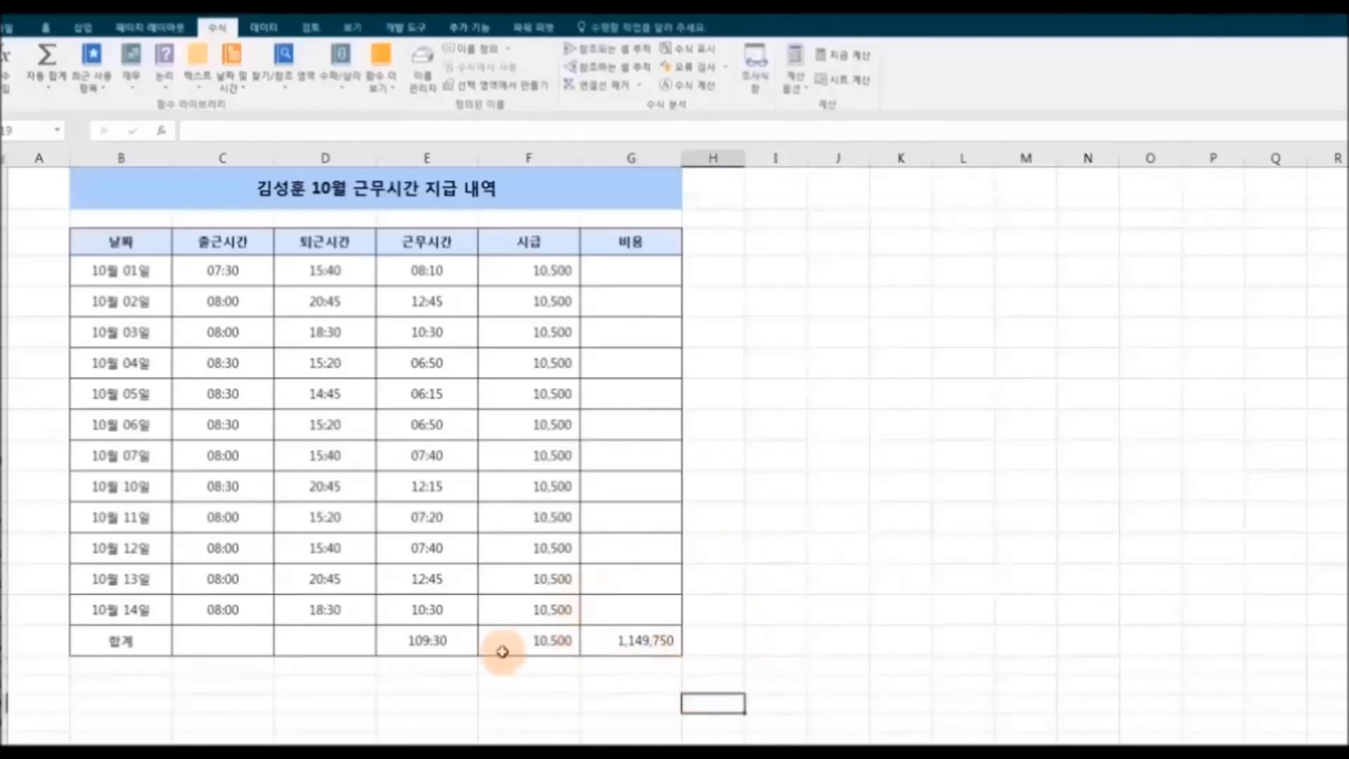
Clear the 비용 and 근무시간 totals from G16 and E16 in the 합계 row.
{"action": "left_click", "coordinate": [616, 641]}
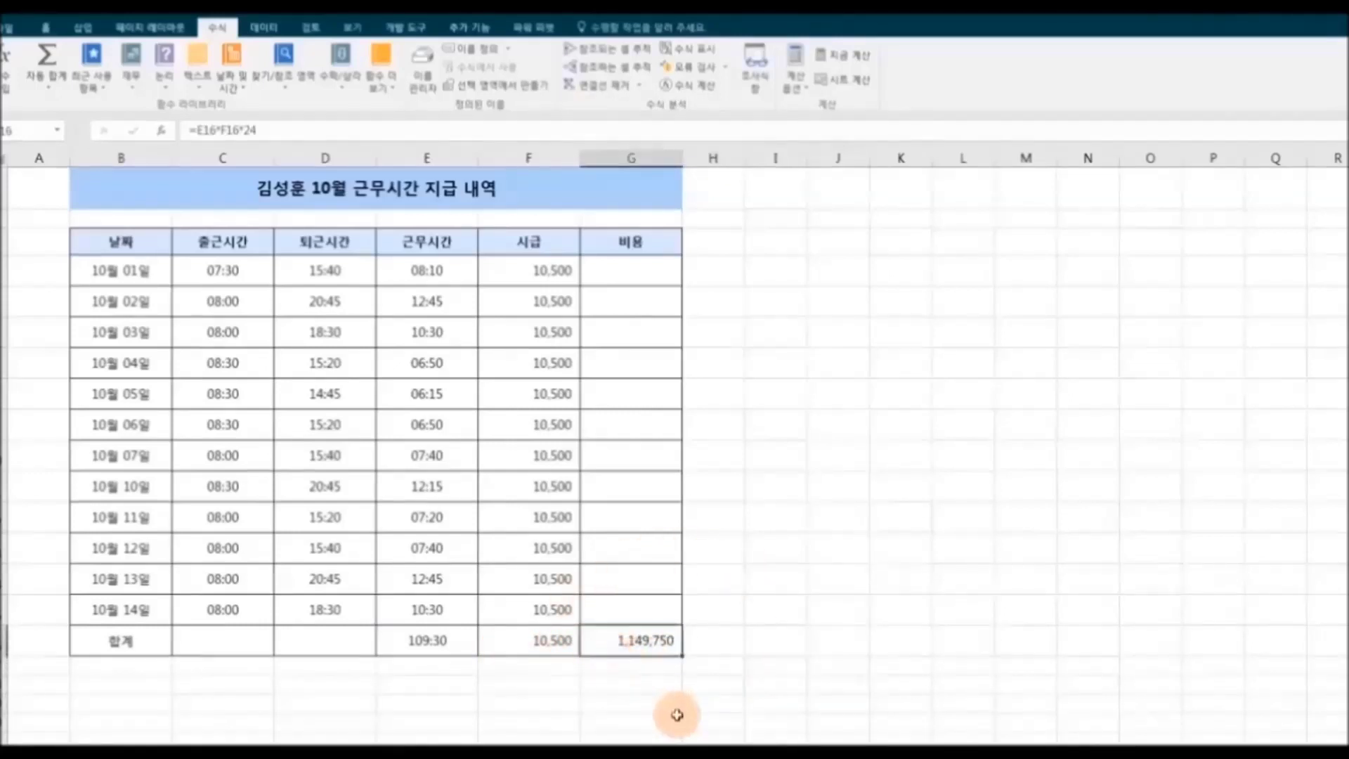
{"action": "key", "text": "Delete"}
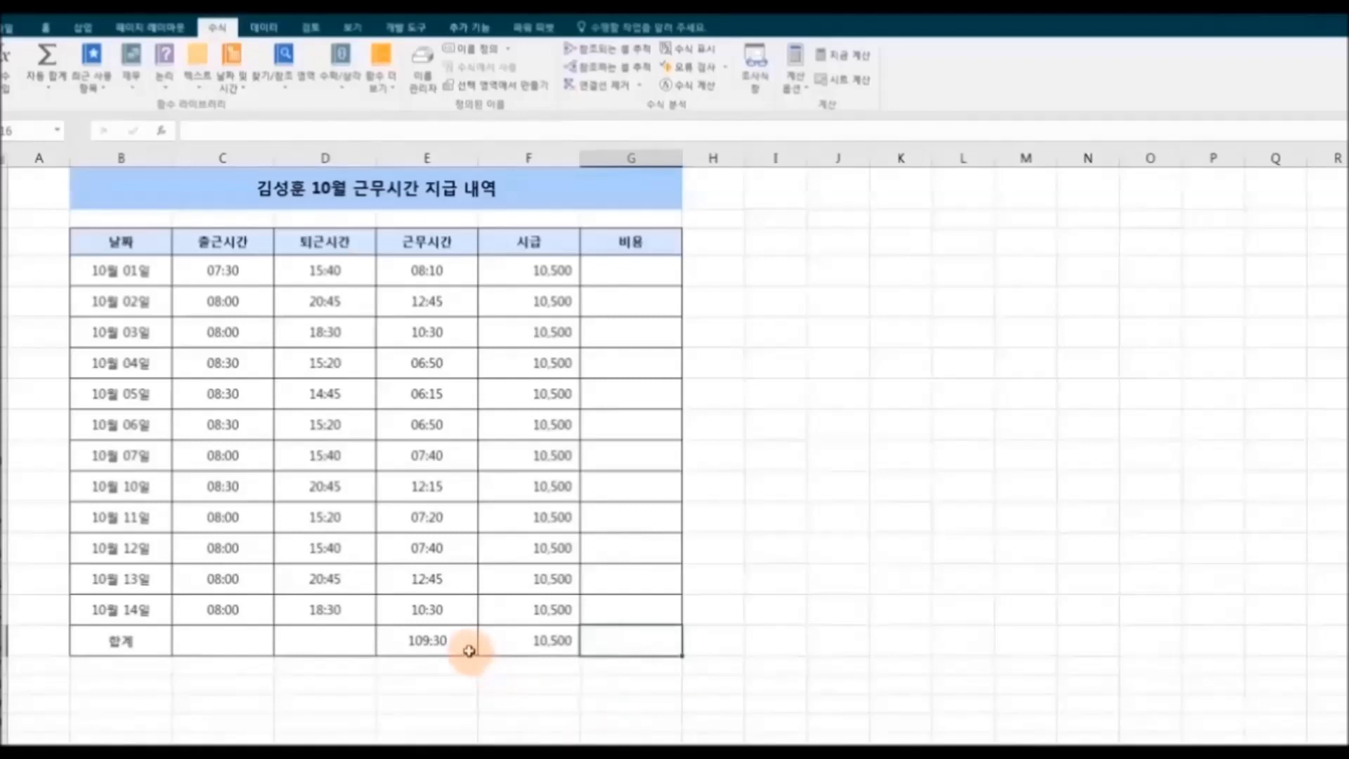
{"action": "left_click", "coordinate": [466, 643]}
{"action": "key", "text": "Delete"}
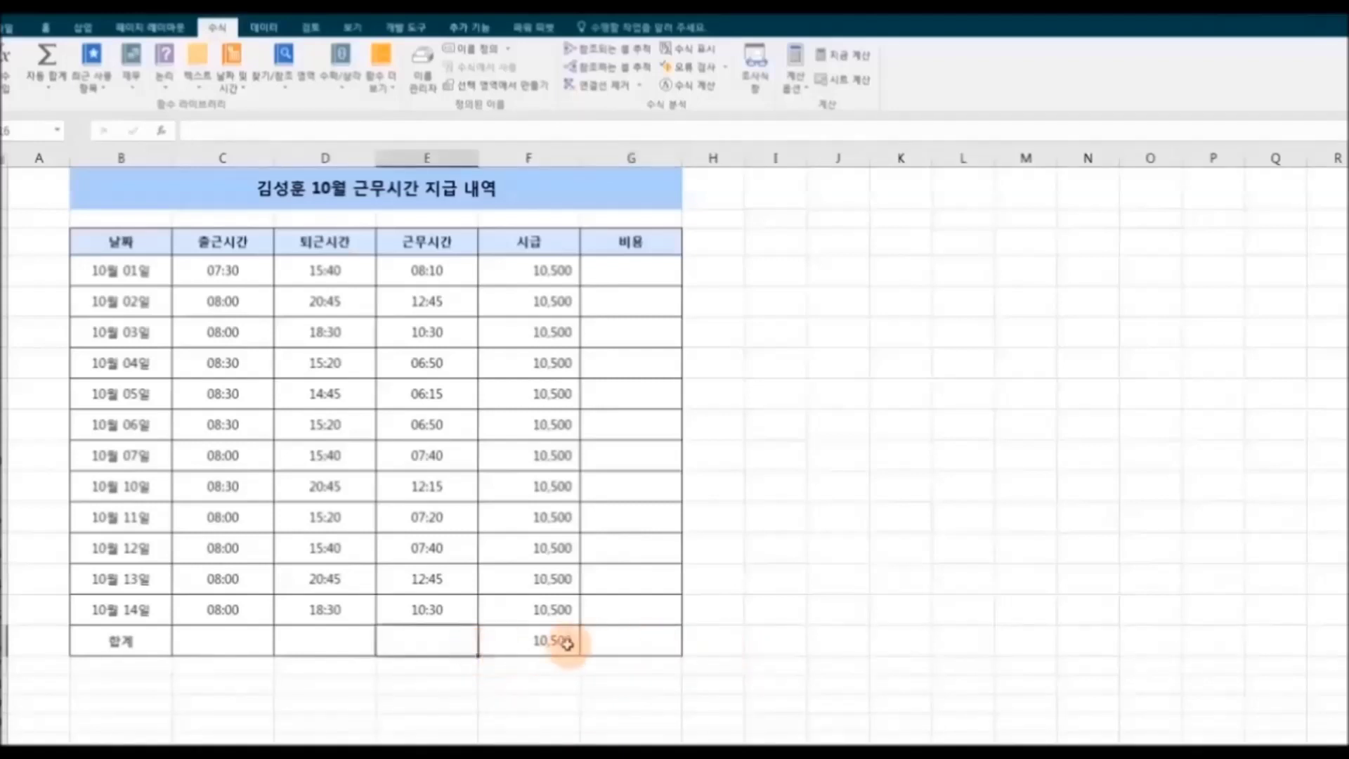
Calculate the 10월 01일 비용 in G4 with the formula =E4*F4*24.
{"action": "left_click", "coordinate": [622, 272]}
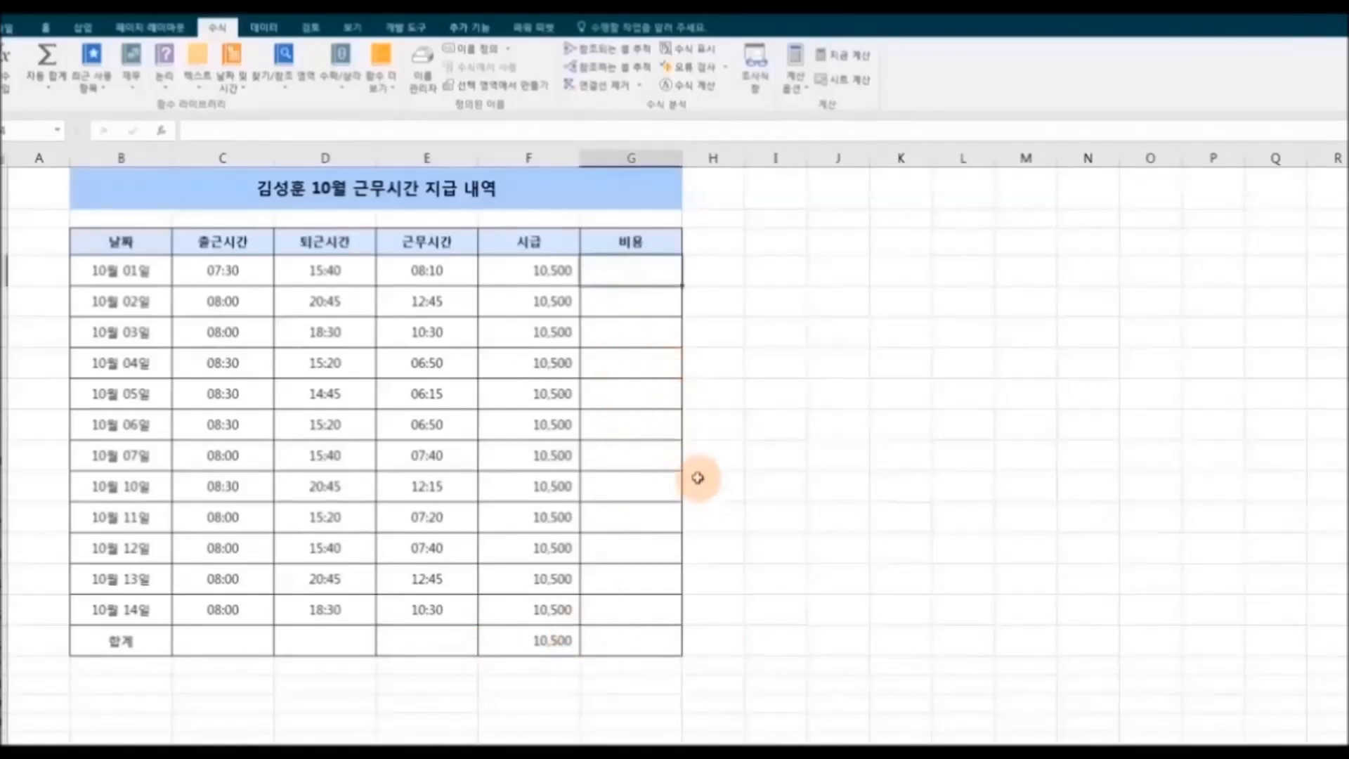
{"action": "left_click", "coordinate": [45, 28]}
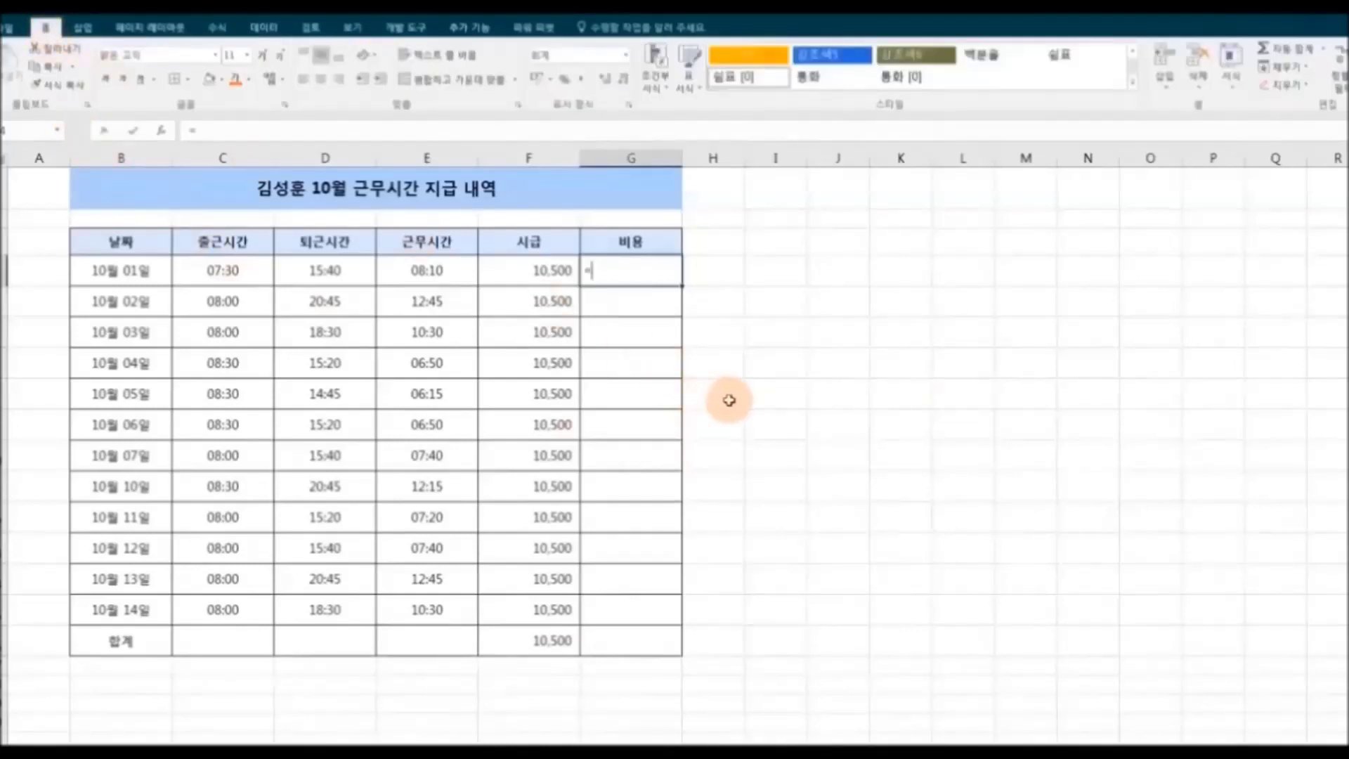
{"action": "type", "text": "="}
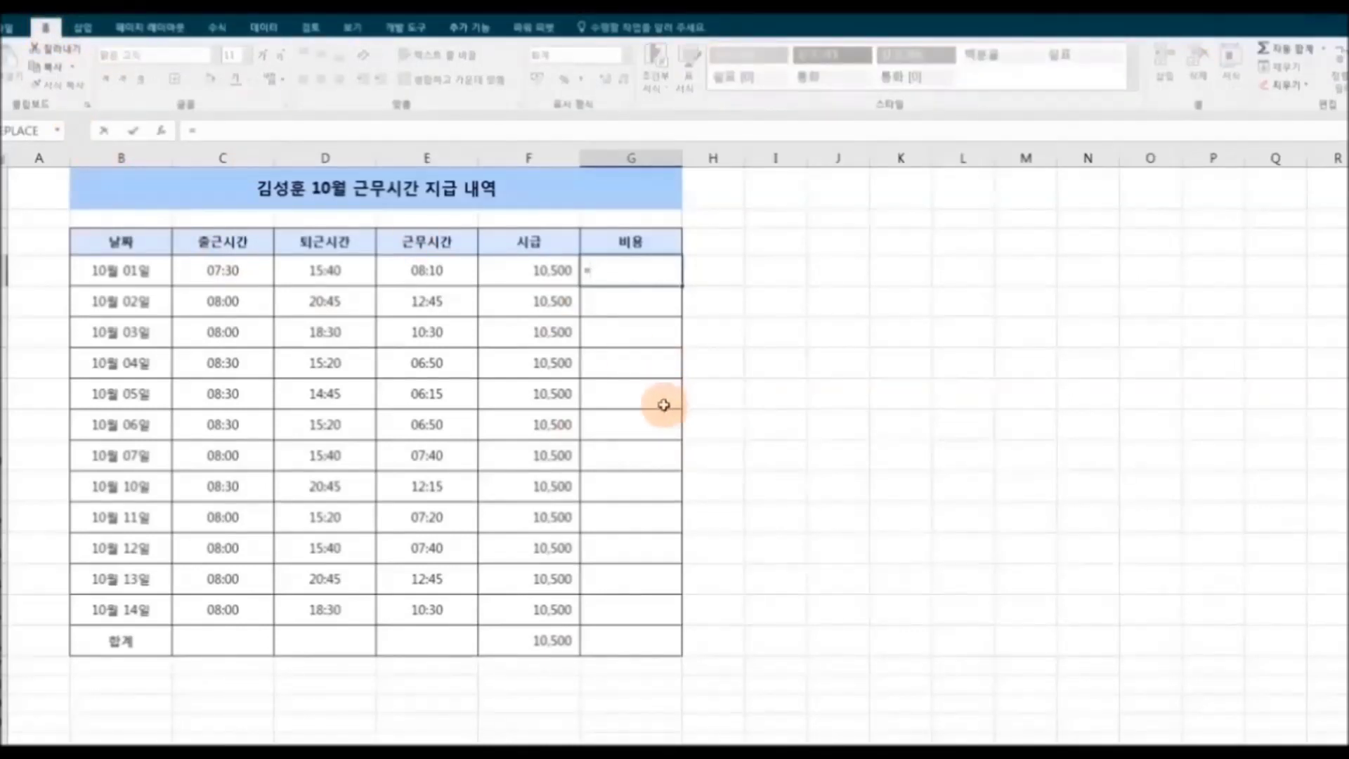
{"action": "left_click", "coordinate": [443, 274]}
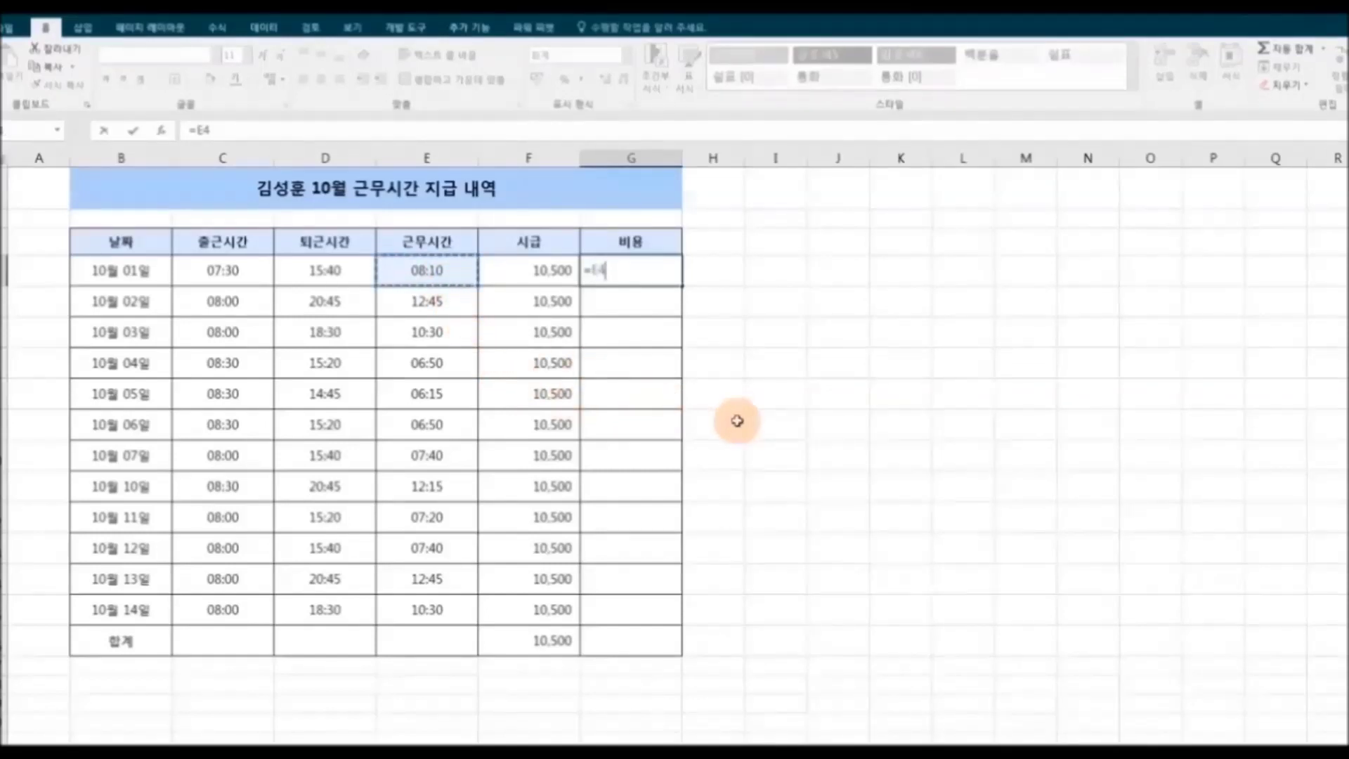
{"action": "type", "text": "*"}
{"action": "left_click", "coordinate": [550, 271]}
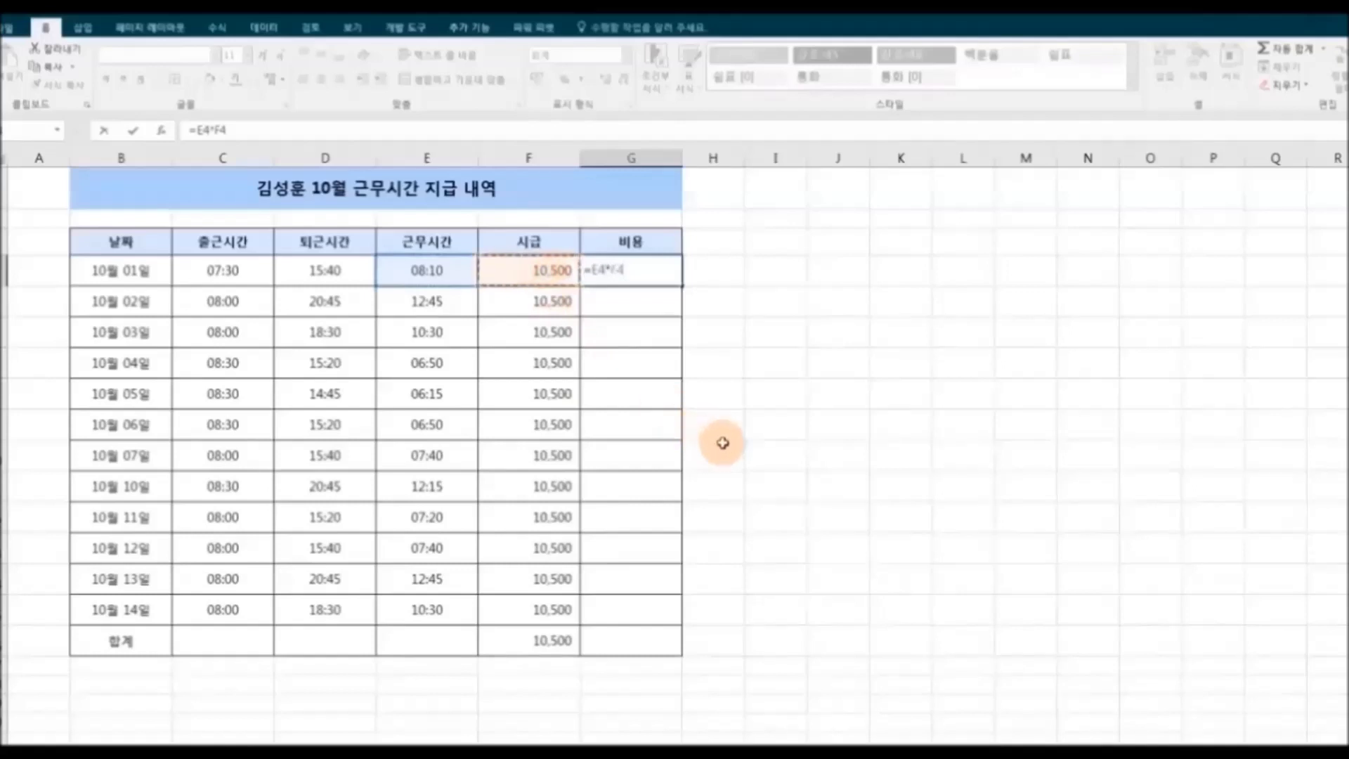
{"action": "type", "text": "*"}
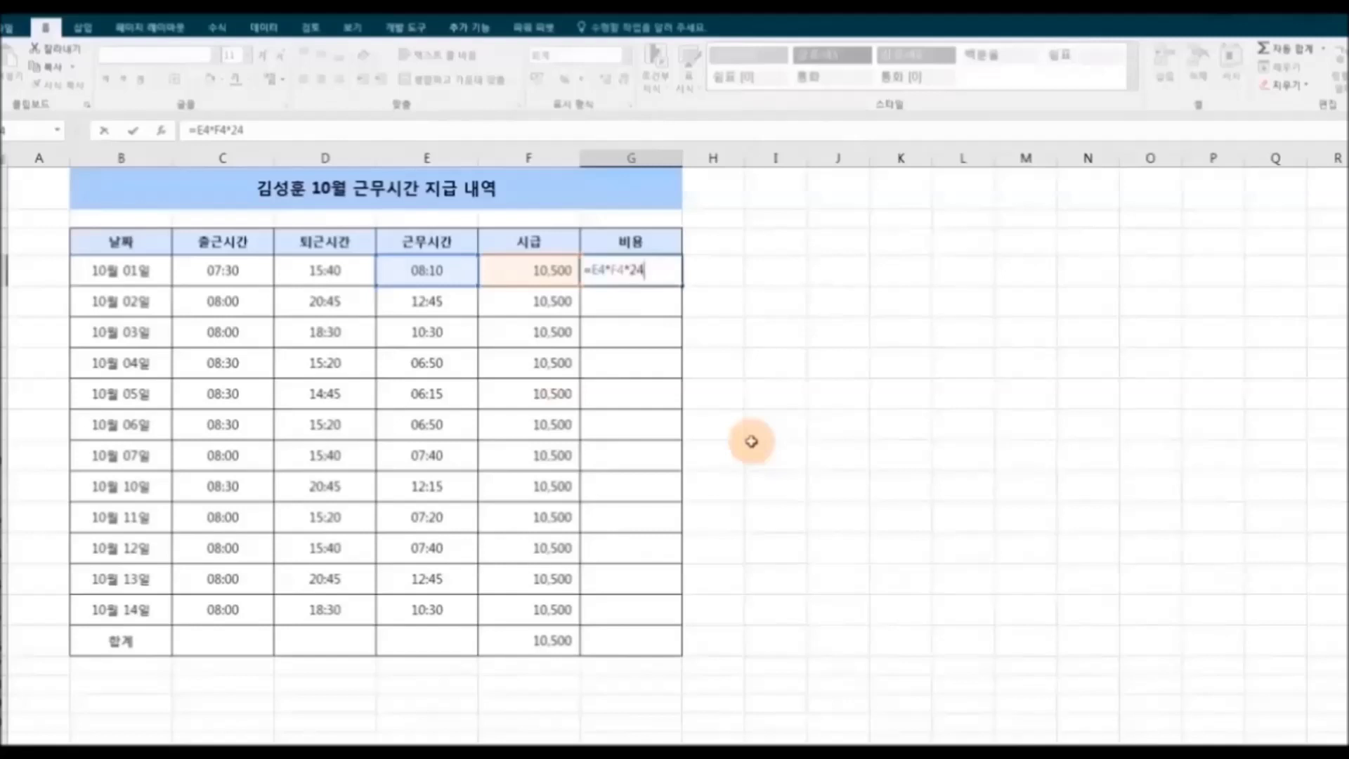
{"action": "key", "text": "Return"}
Copy the 비용 formula from G4 down to G15 for all the remaining dates.
{"action": "left_click", "coordinate": [611, 269]}
{"action": "left_click_drag", "start_coordinate": [682, 285], "coordinate": [674, 622]}
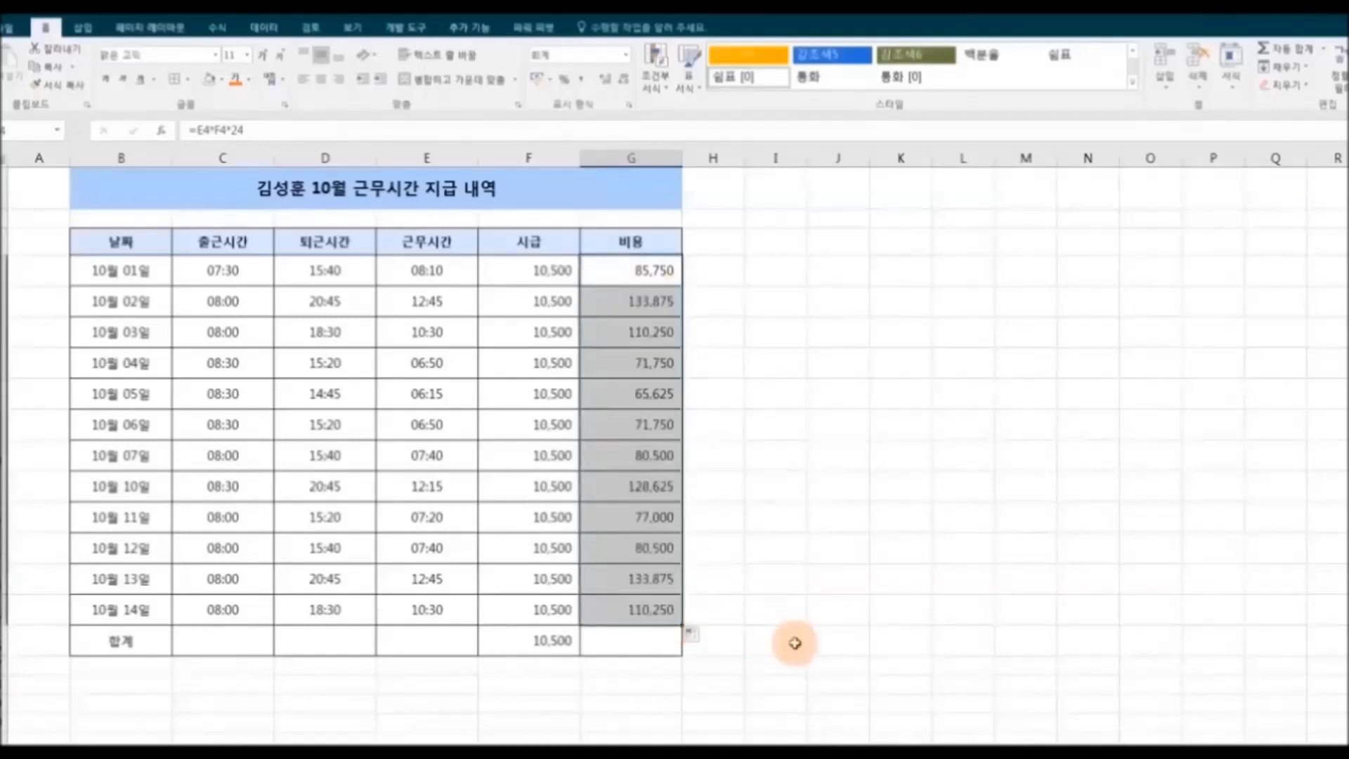
{"action": "left_click", "coordinate": [794, 643]}
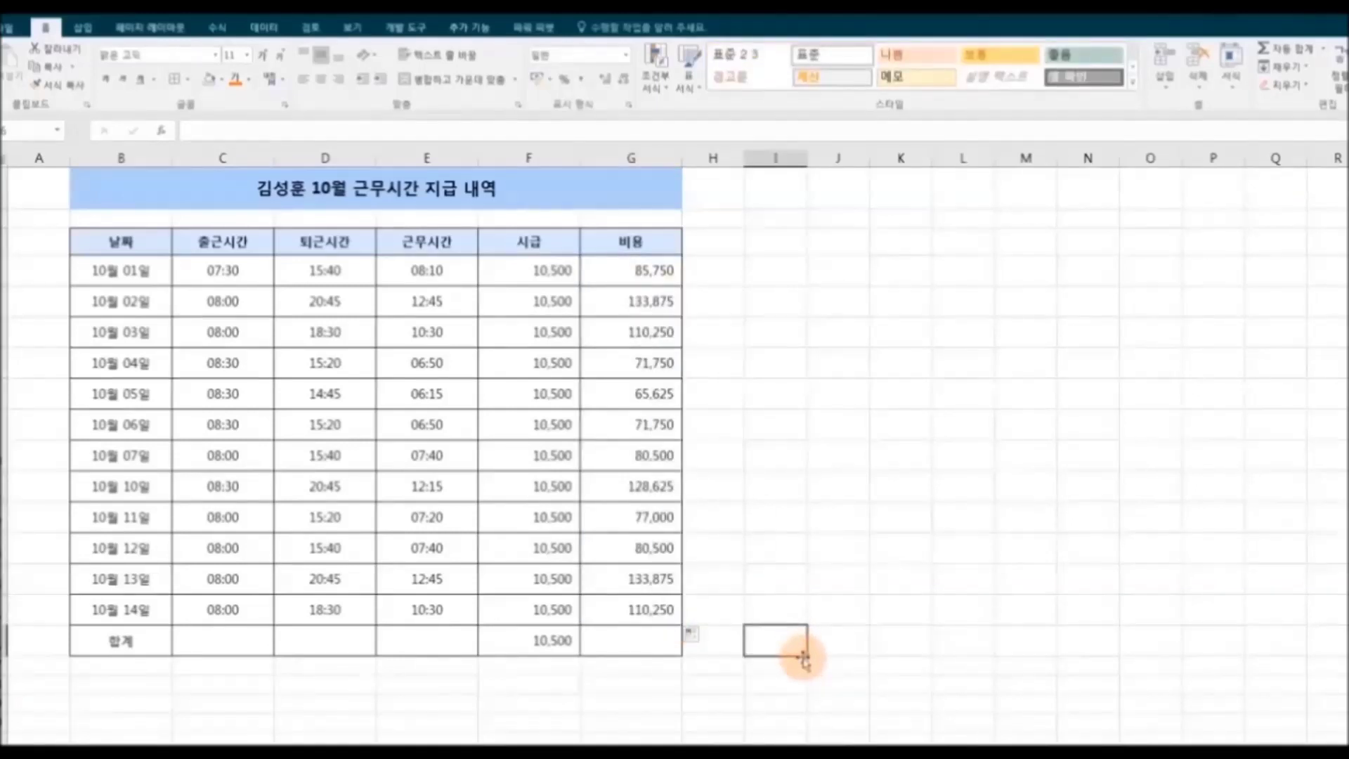
Total the 비용 column in G16 of the 합계 row with =SUM(G4:G15).
{"action": "left_click", "coordinate": [650, 648]}
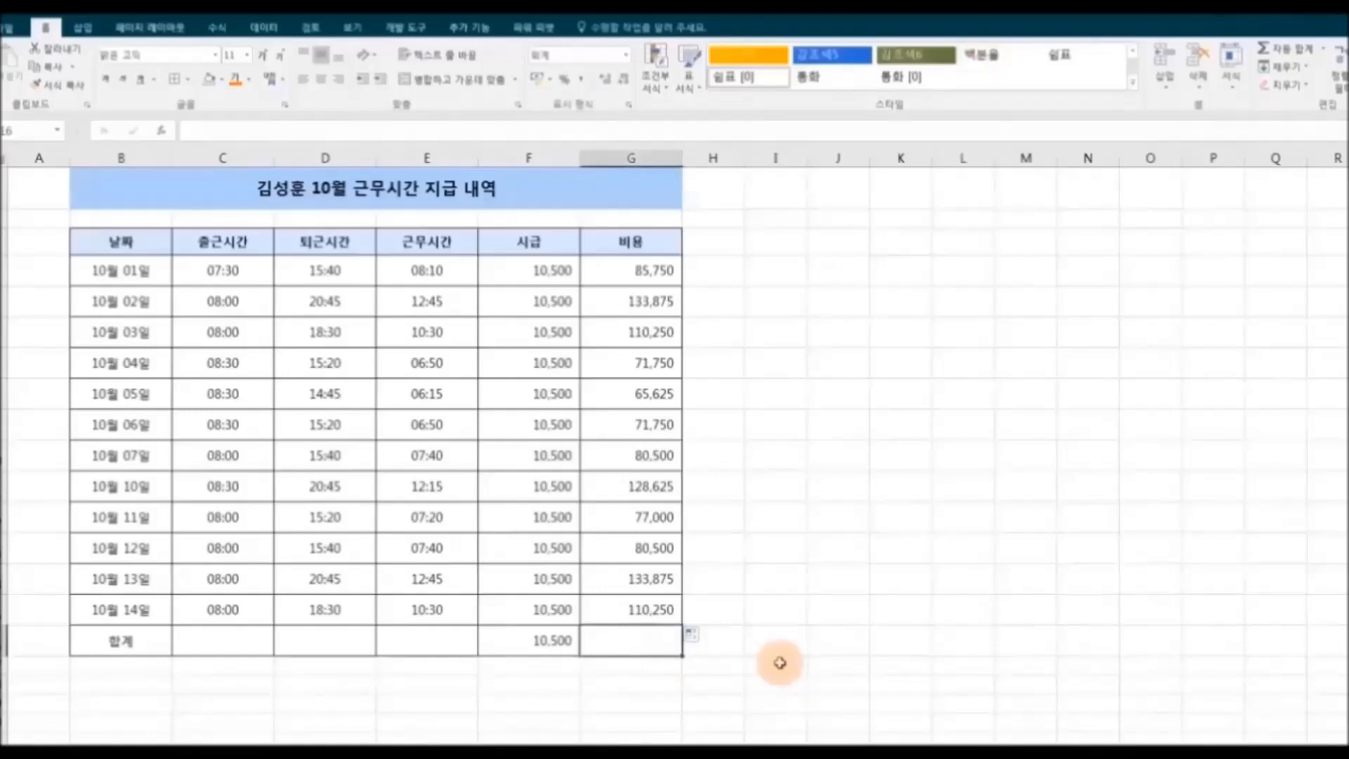
{"action": "left_click", "coordinate": [219, 30]}
{"action": "left_click", "coordinate": [47, 83]}
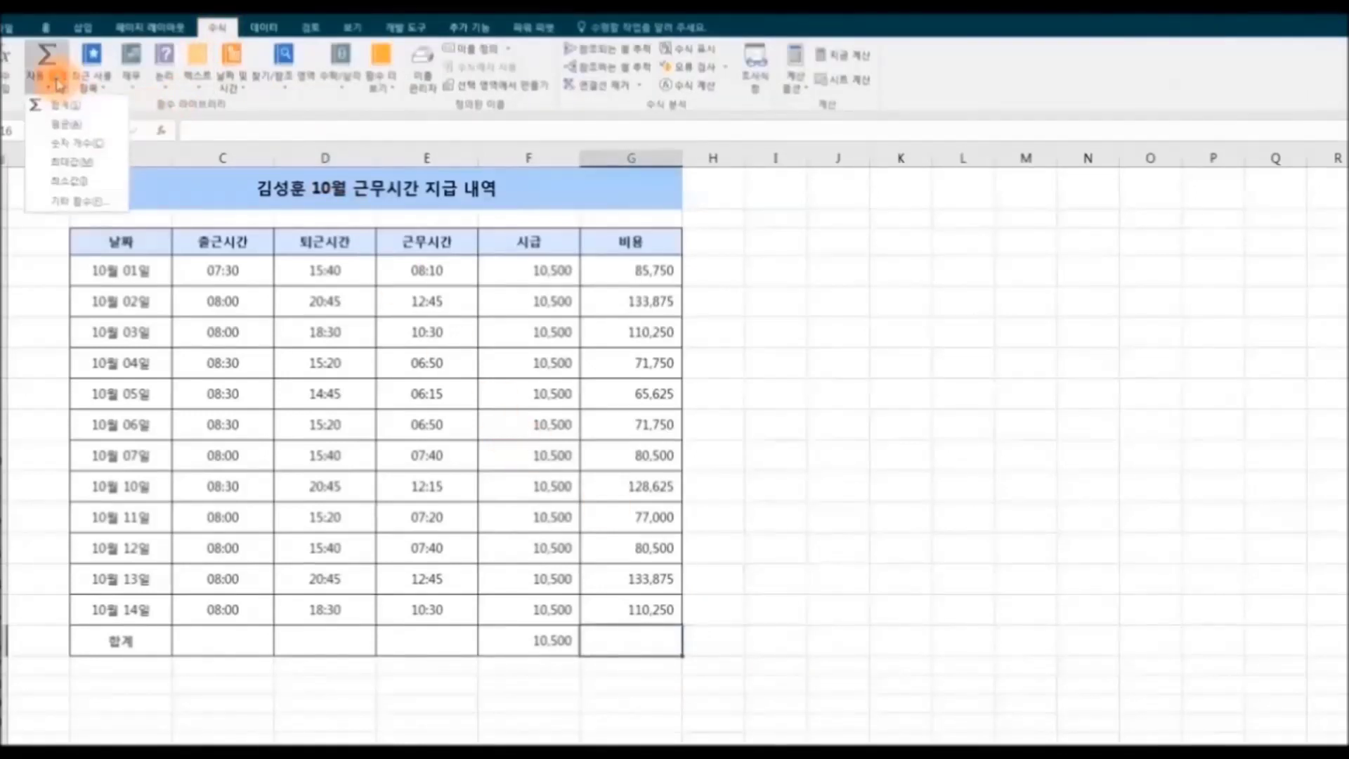
{"action": "left_click", "coordinate": [78, 111]}
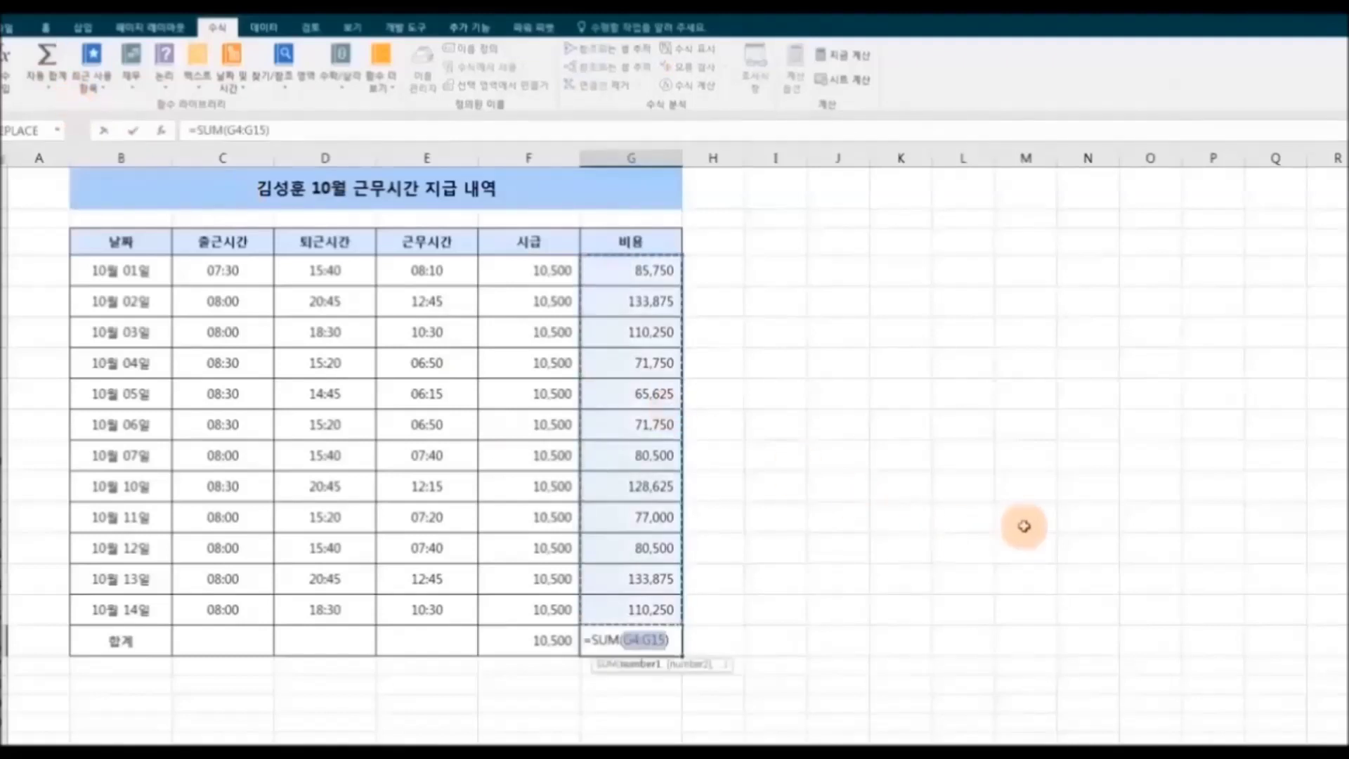
{"action": "key", "text": "Return"}
Highlight the 비용 total in G16 with an orange fill colour.
{"action": "left_click", "coordinate": [657, 641]}
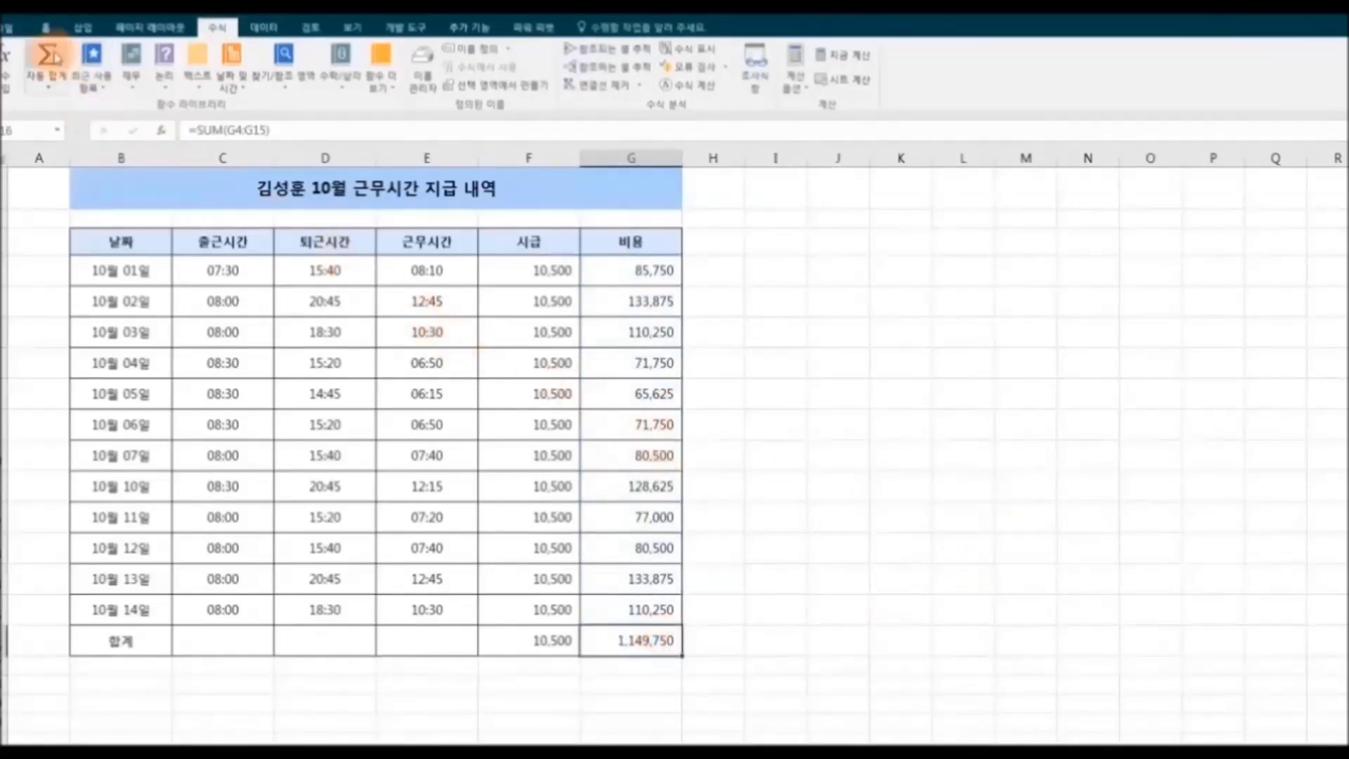
{"action": "left_click", "coordinate": [46, 30]}
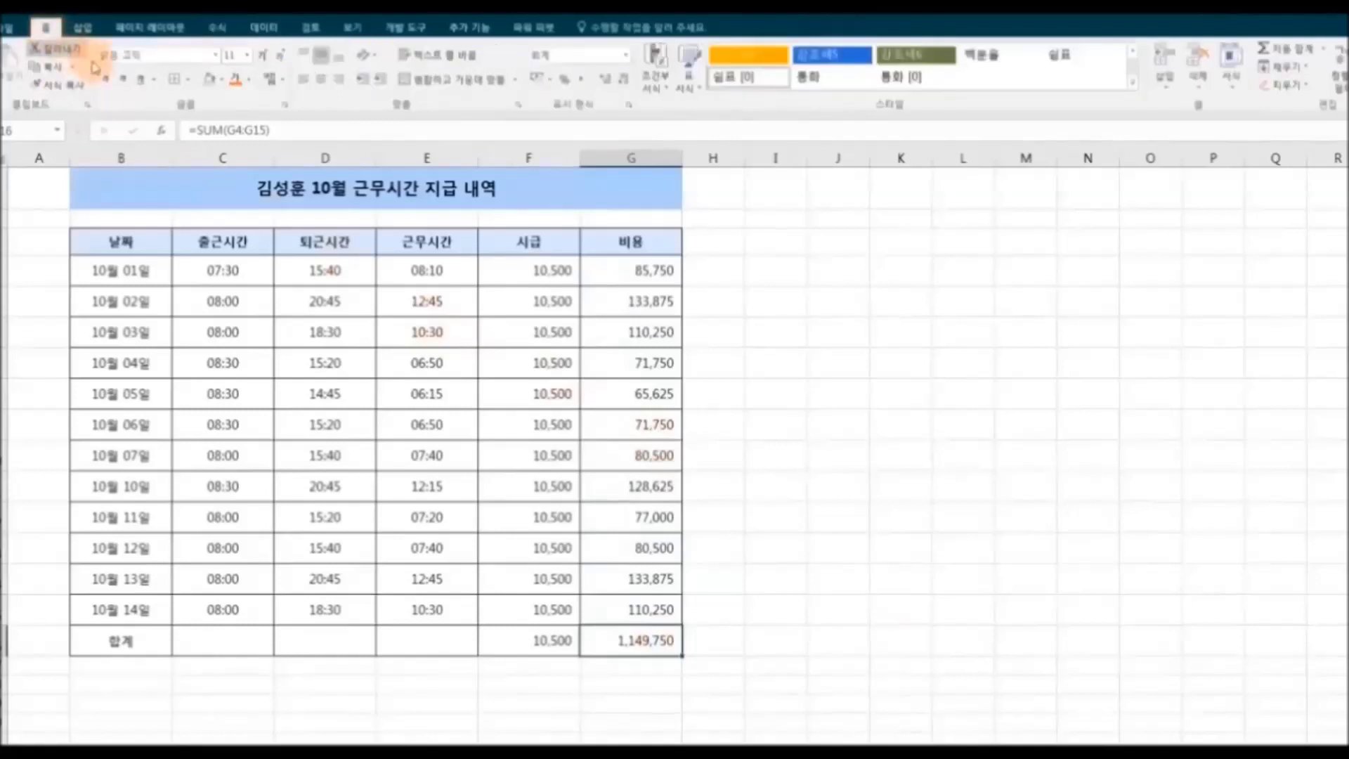
{"action": "left_click", "coordinate": [223, 83]}
{"action": "left_click", "coordinate": [234, 203]}
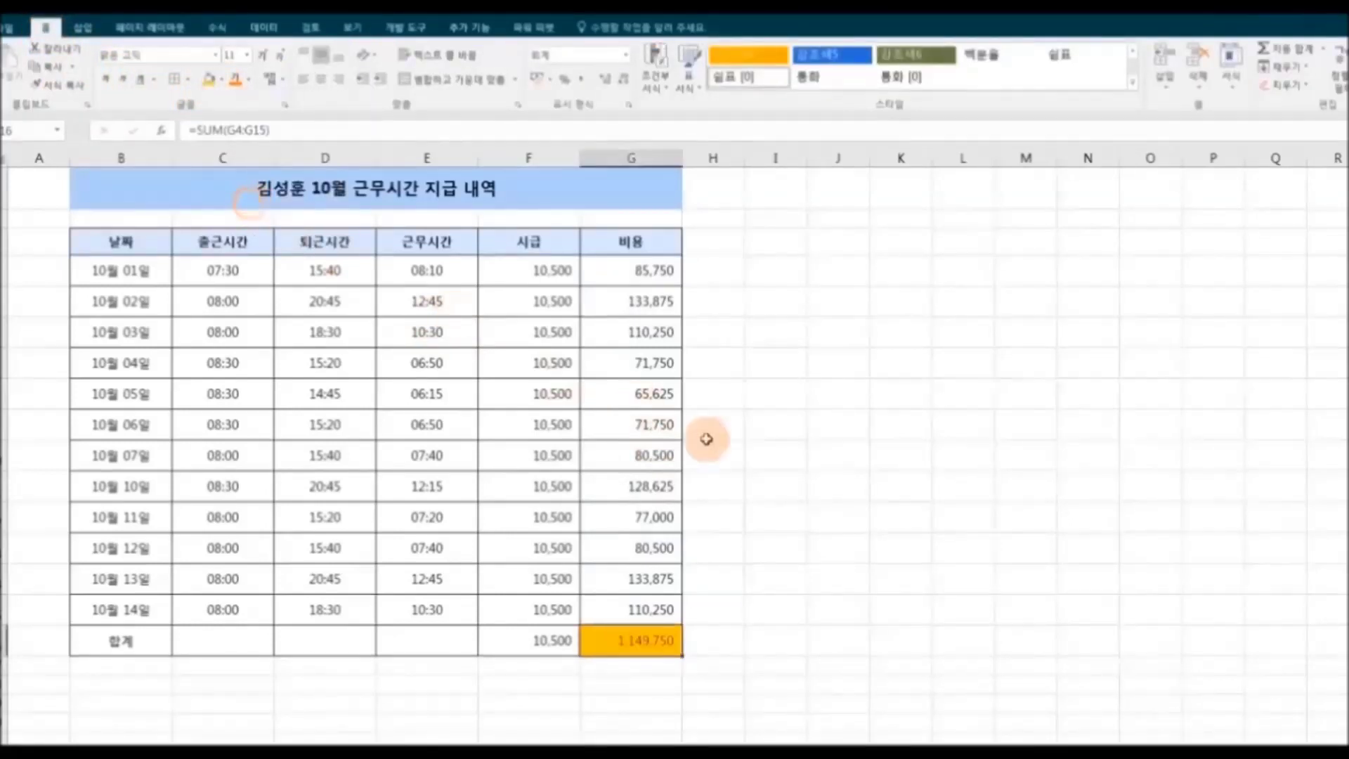
{"action": "left_click", "coordinate": [837, 537]}
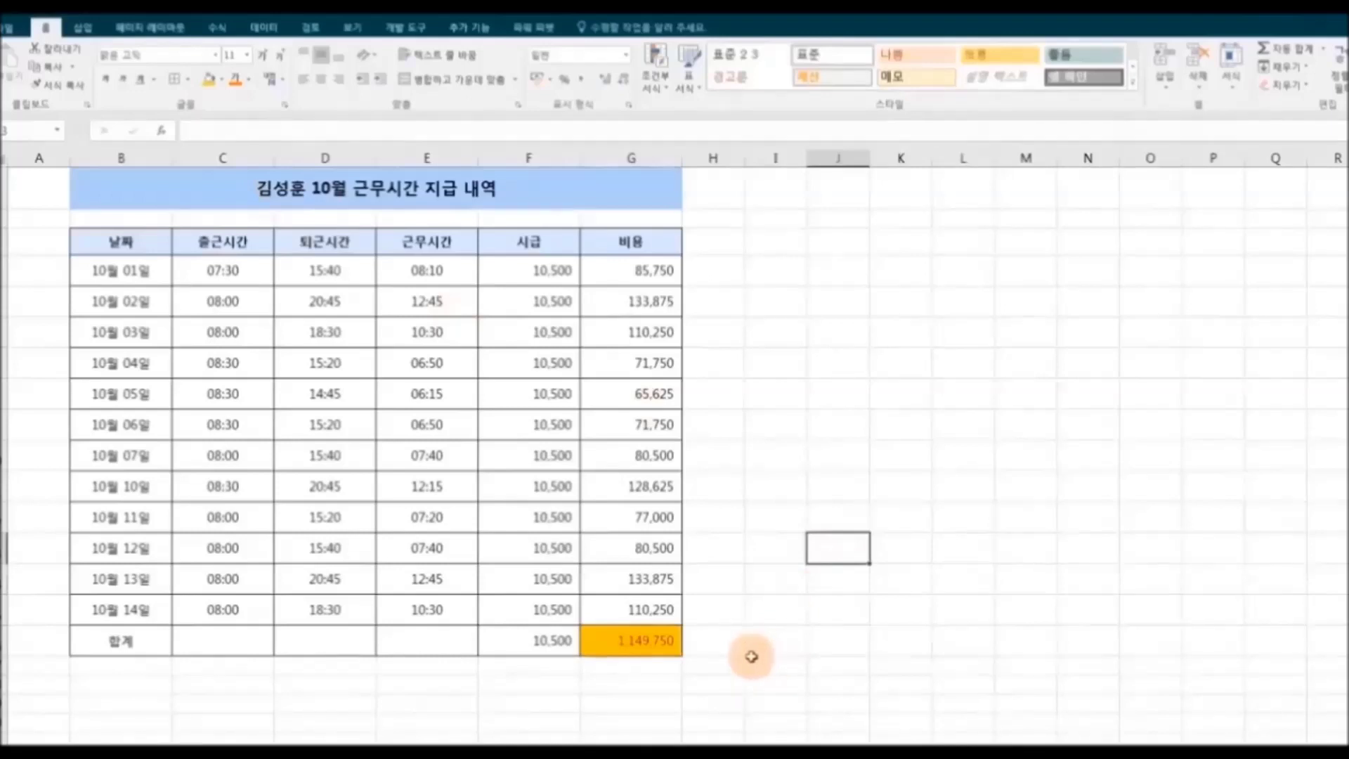
Total the 근무시간 column in E16 of the 합계 row with =SUM(E4:E15).
{"action": "left_click", "coordinate": [452, 641]}
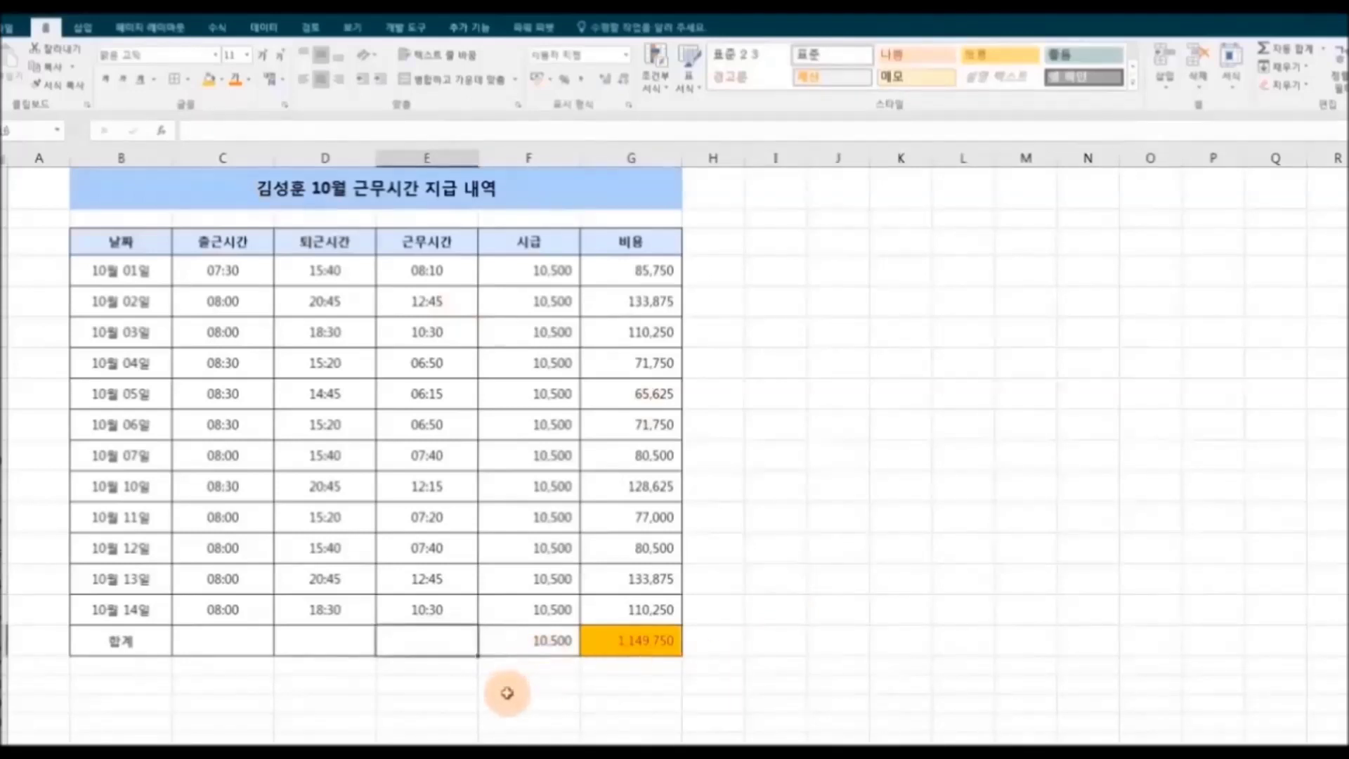
{"action": "left_click", "coordinate": [217, 30]}
{"action": "left_click", "coordinate": [48, 86]}
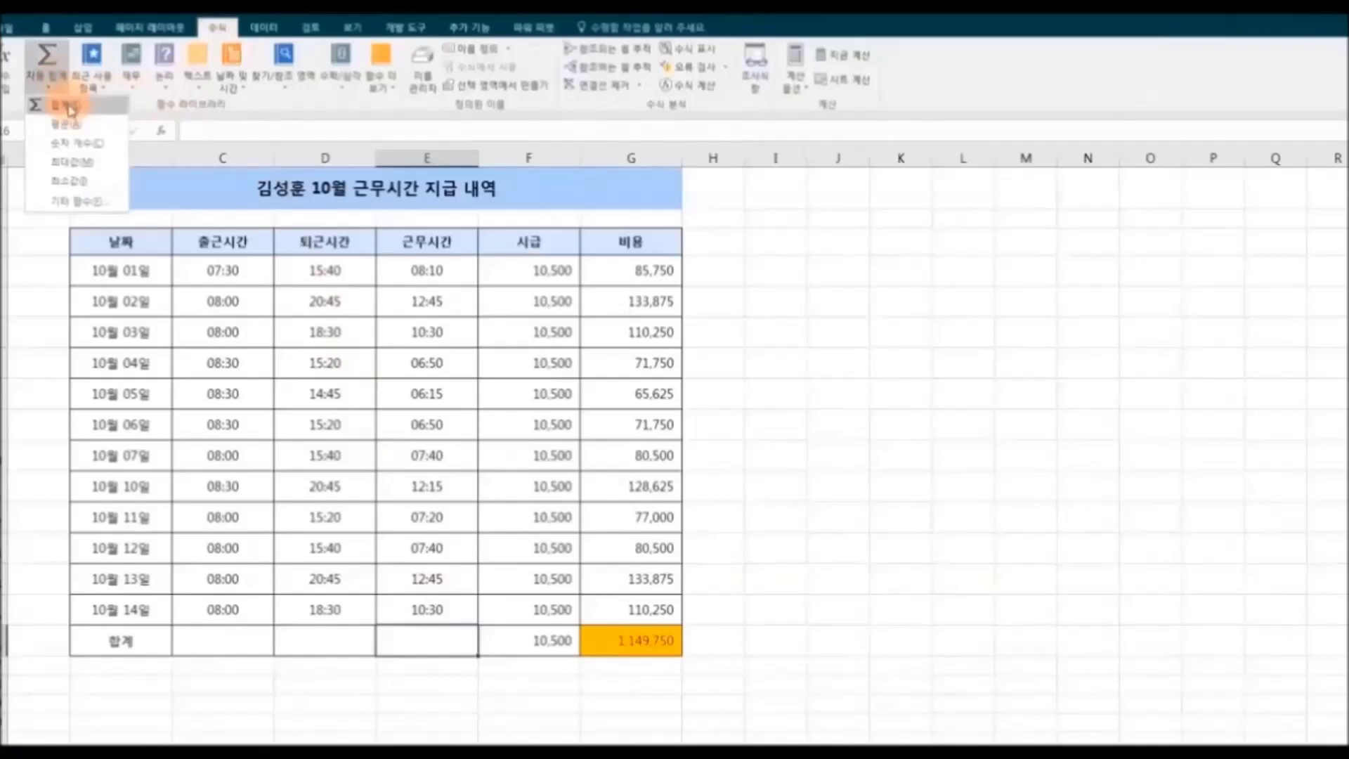
{"action": "left_click", "coordinate": [70, 108]}
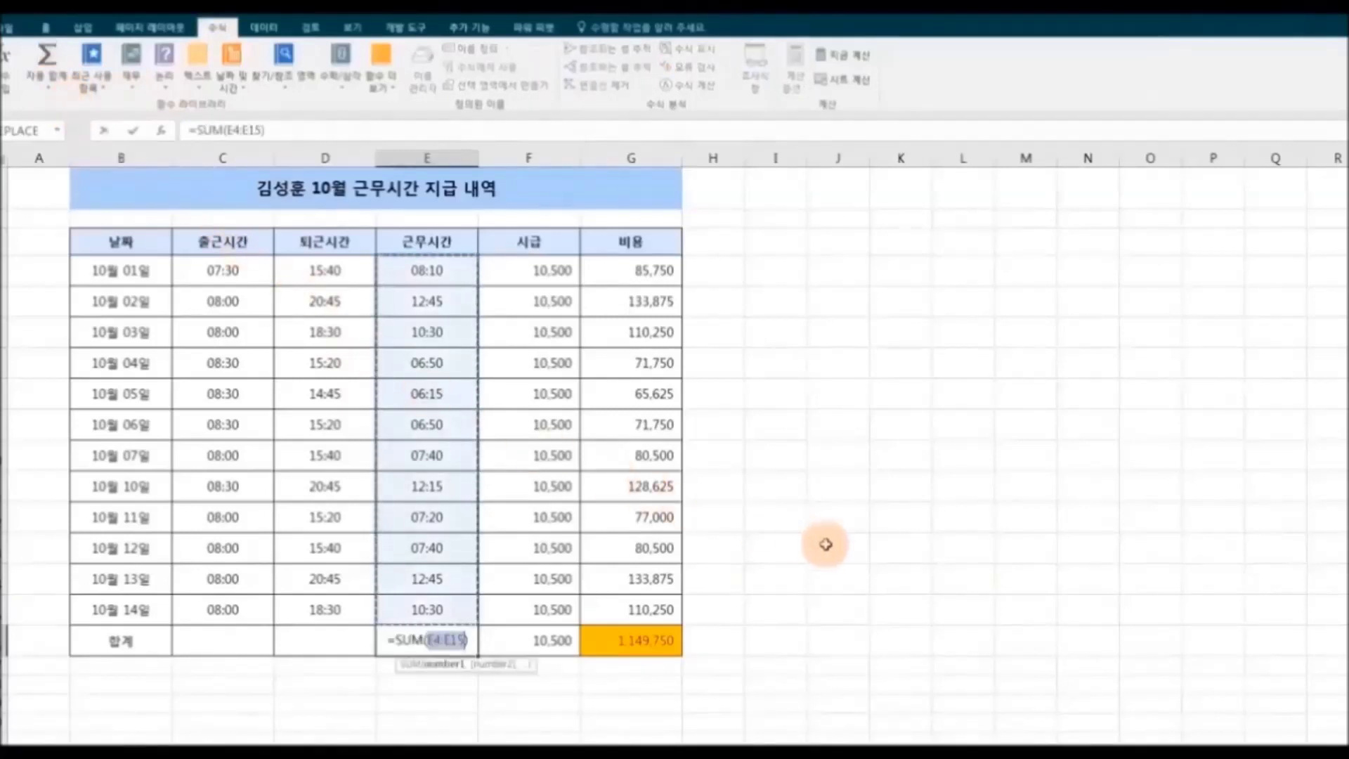
{"action": "key", "text": "Return"}
Highlight the 근무시간 total in E16 with the same orange fill as the 비용 total.
{"action": "left_click", "coordinate": [450, 638]}
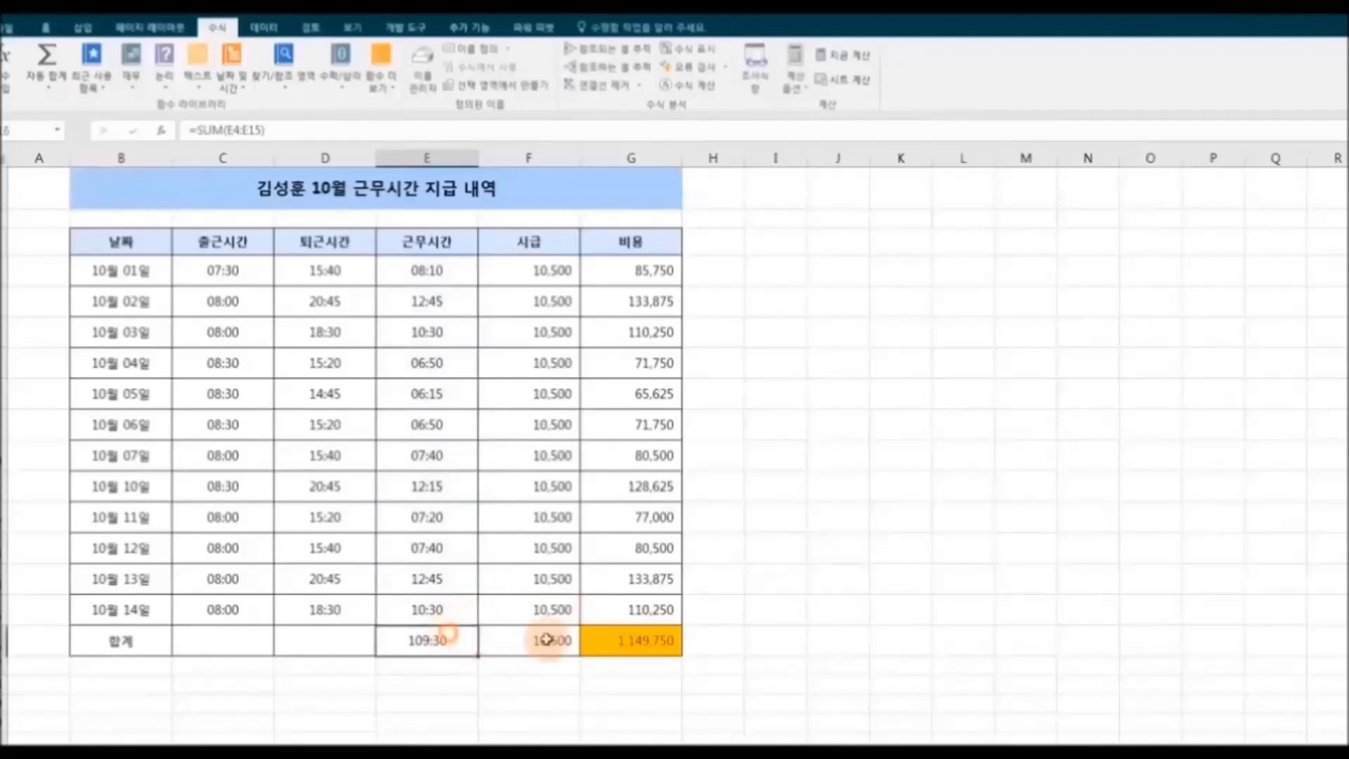
{"action": "left_click", "coordinate": [46, 28]}
{"action": "left_click", "coordinate": [208, 79]}
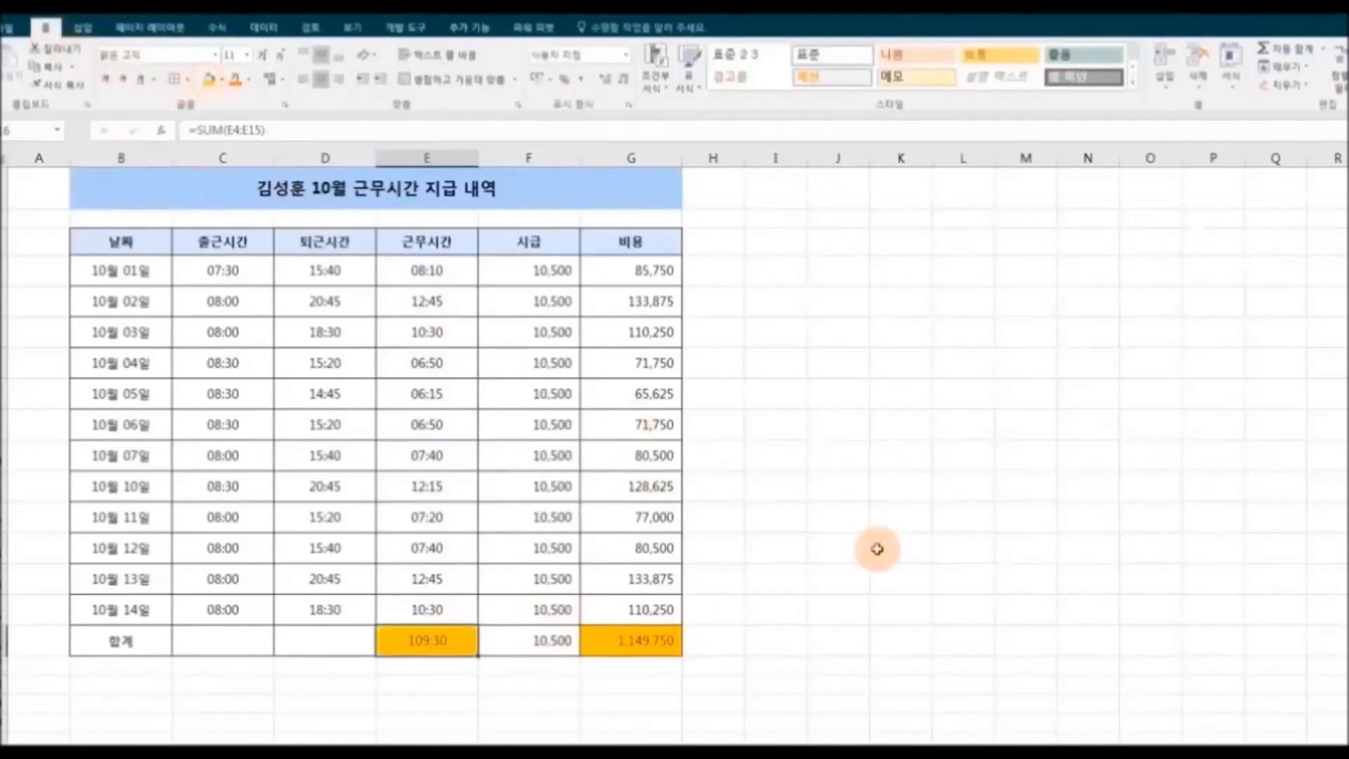
{"action": "left_click", "coordinate": [981, 578]}
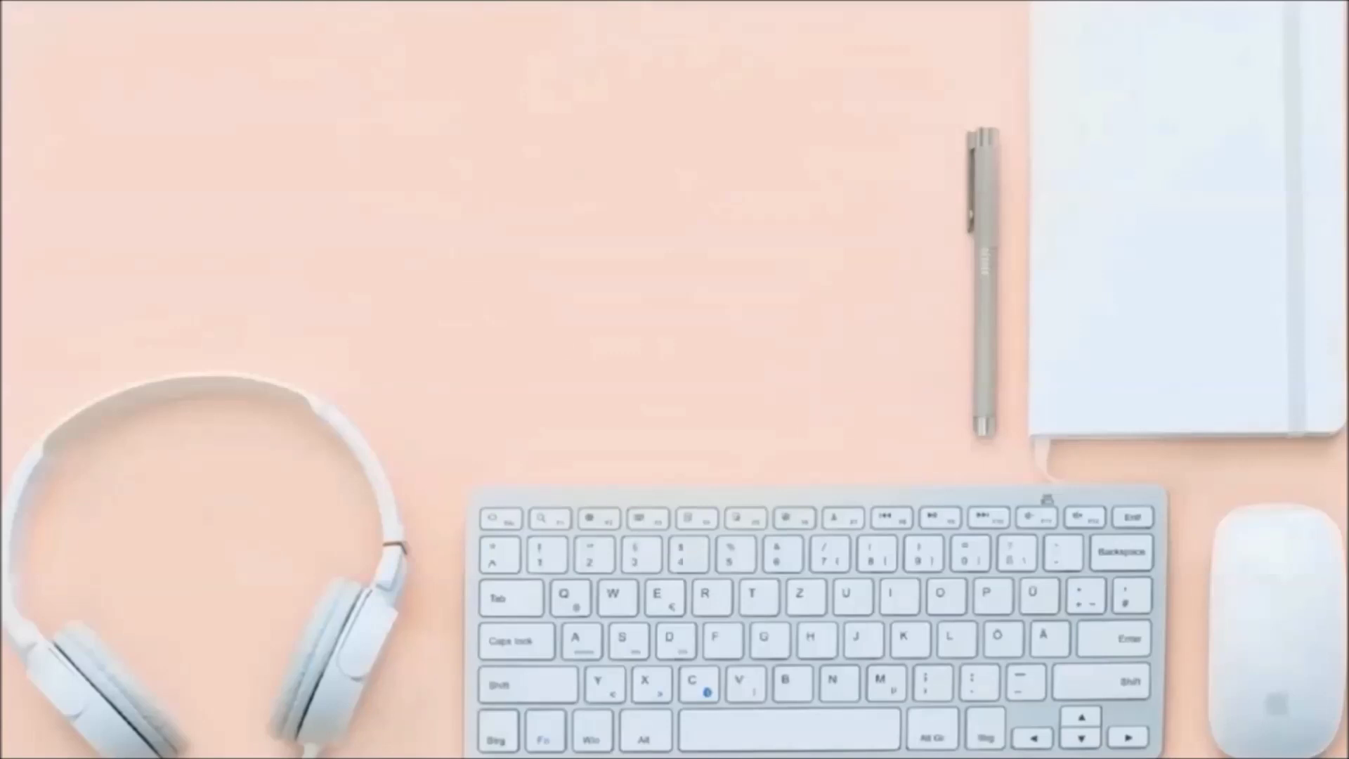